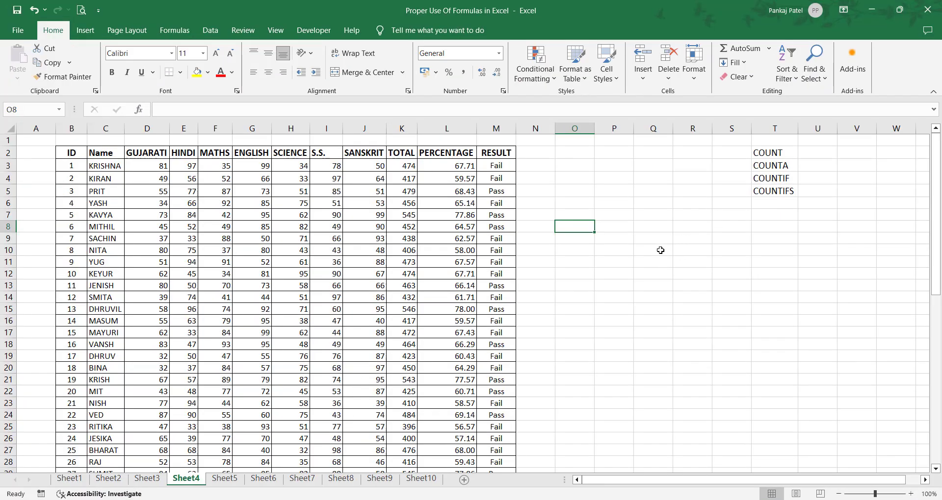
Enter =COUNT(B3:M27) in O4, returning 250 numeric cells
click(777, 151)
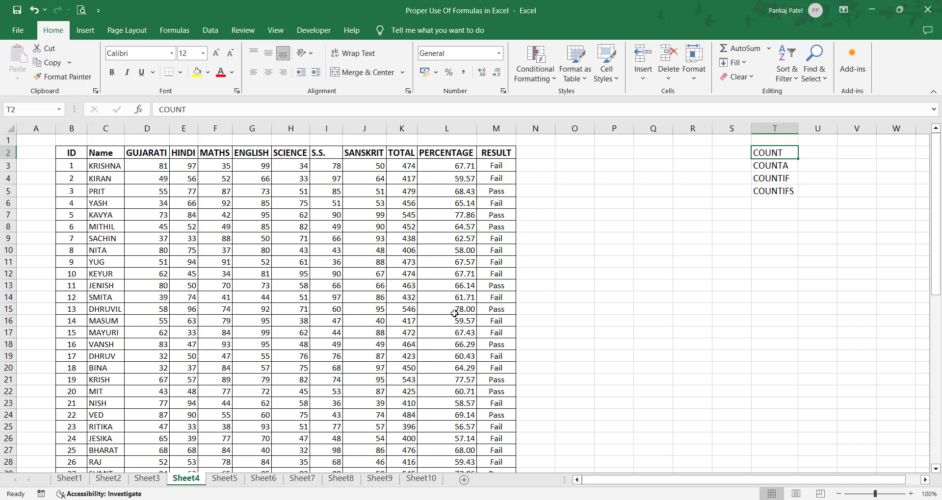
click(620, 164)
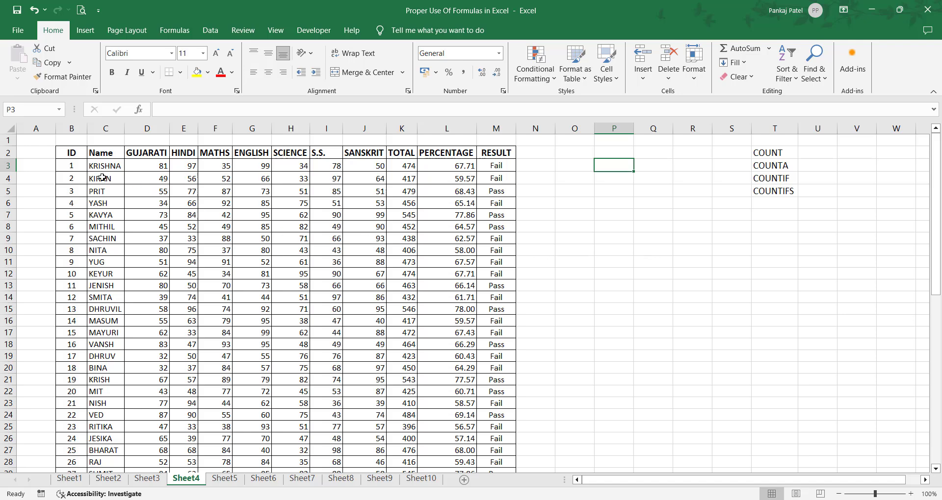
click(575, 178)
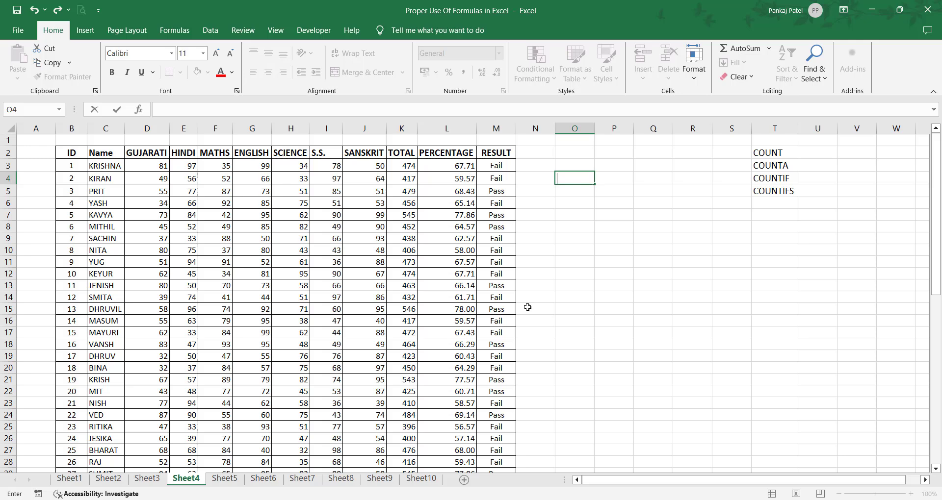
text(=CO)
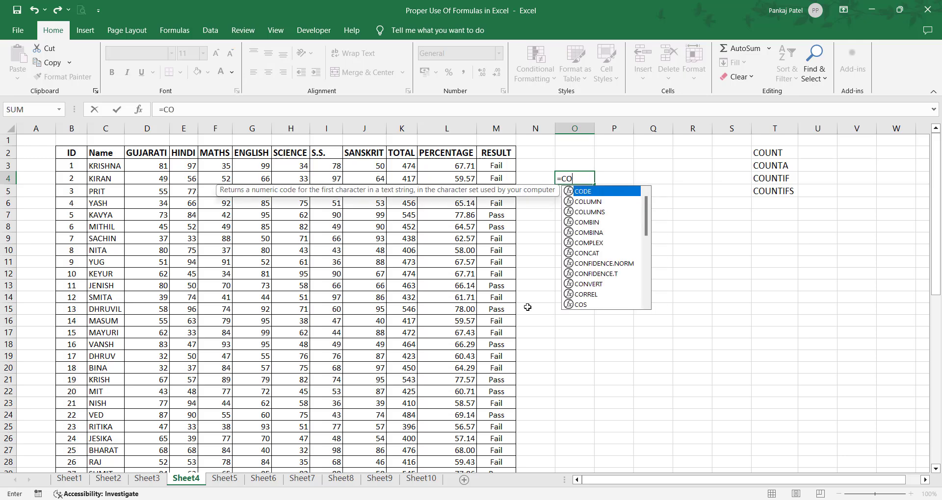
text(U)
key(Tab)
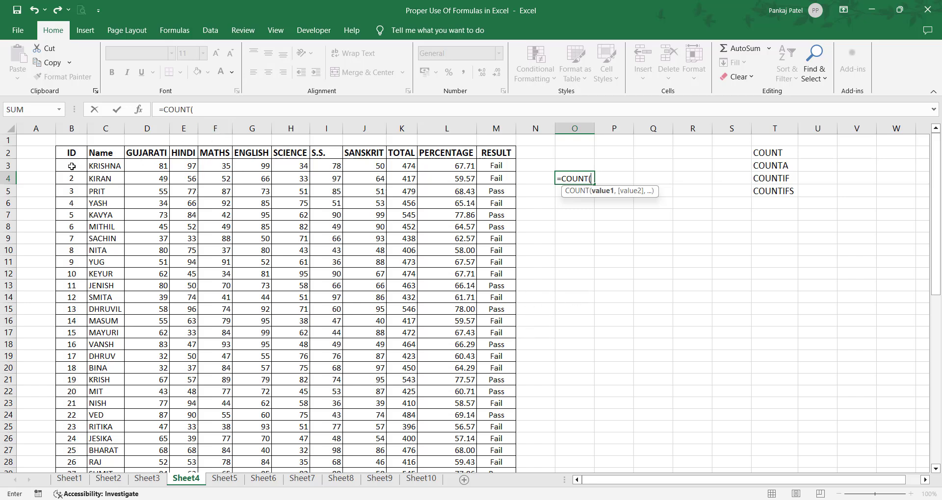
mouse_move(72, 166)
mouse_down()
mouse_move(450, 373)
mouse_move(488, 438)
mouse_up()
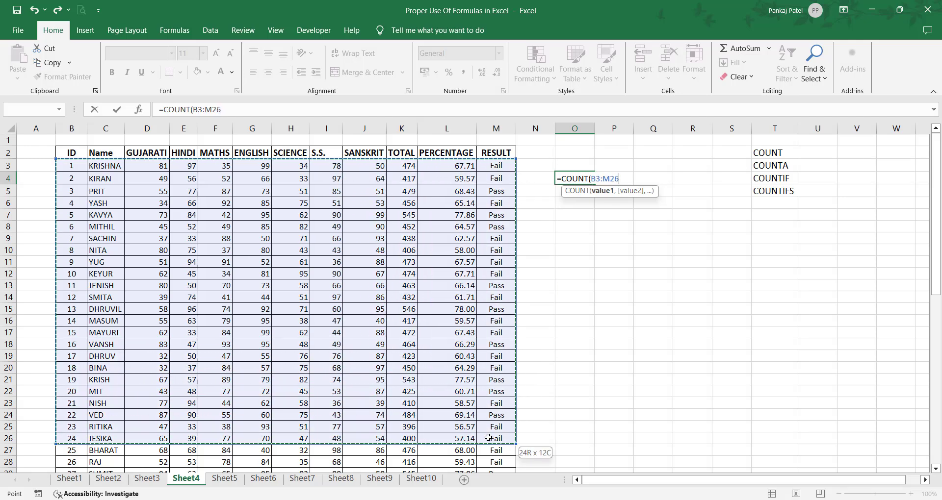
drag(489, 438, 489, 449)
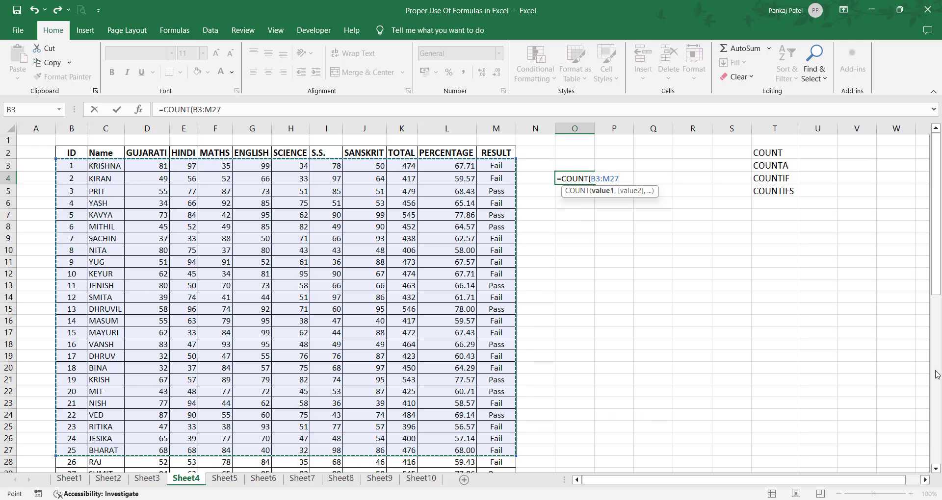
text())
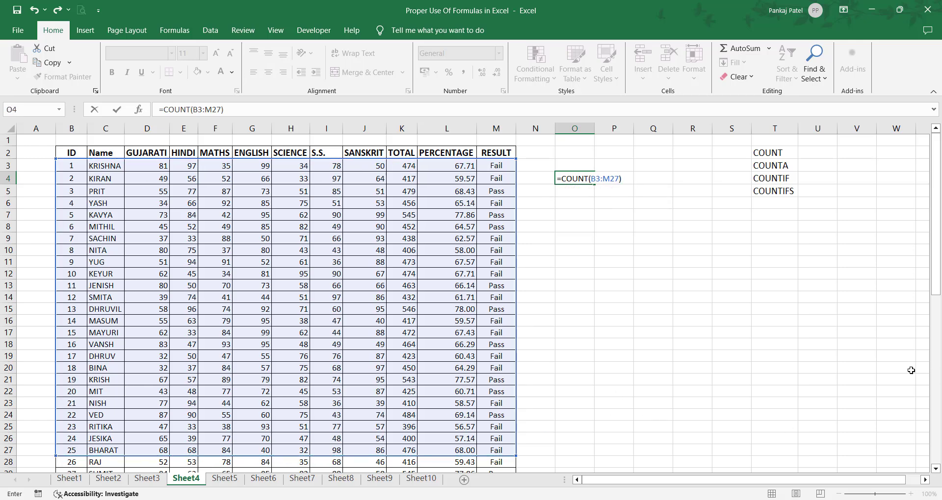
key(Return)
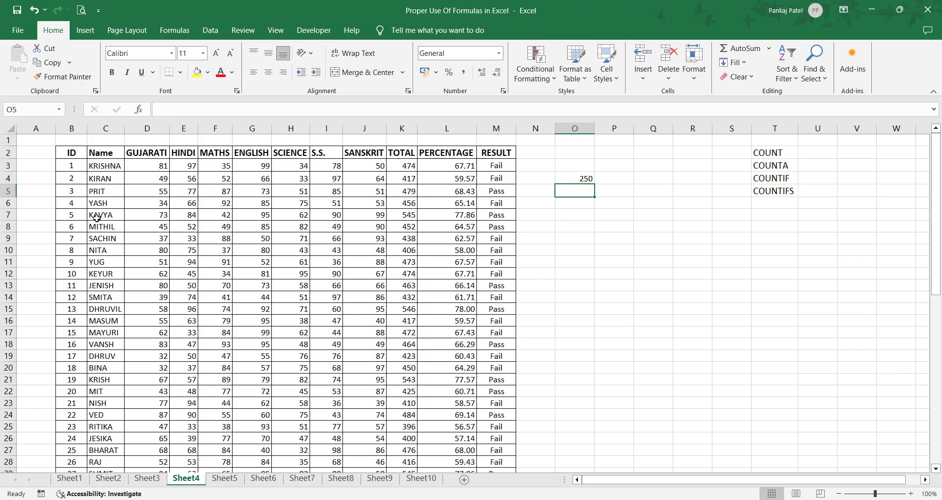
click(75, 129)
click(106, 129)
click(165, 129)
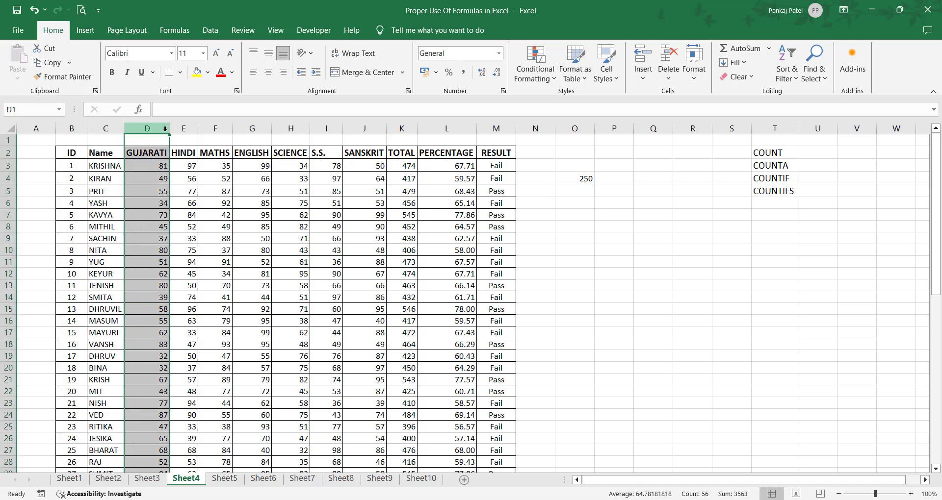
click(181, 128)
click(214, 128)
click(252, 127)
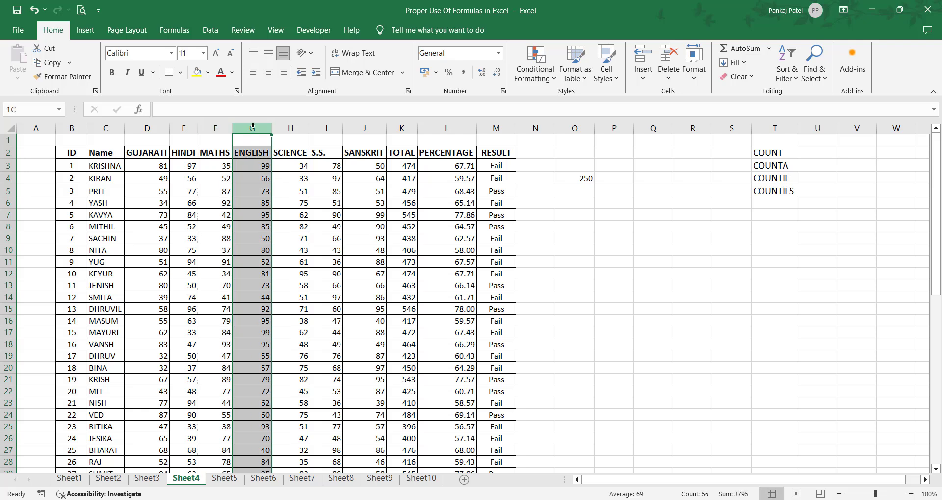
click(290, 127)
click(324, 128)
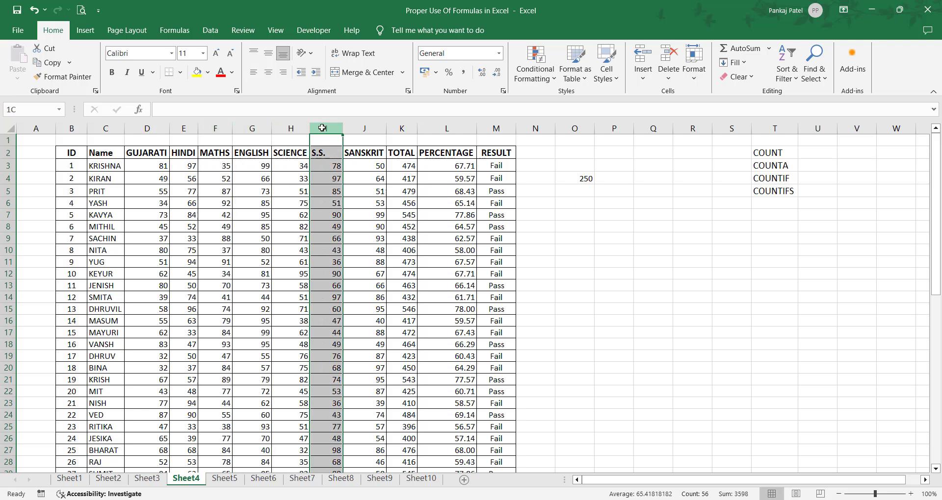
click(352, 124)
drag(386, 128, 387, 129)
click(411, 129)
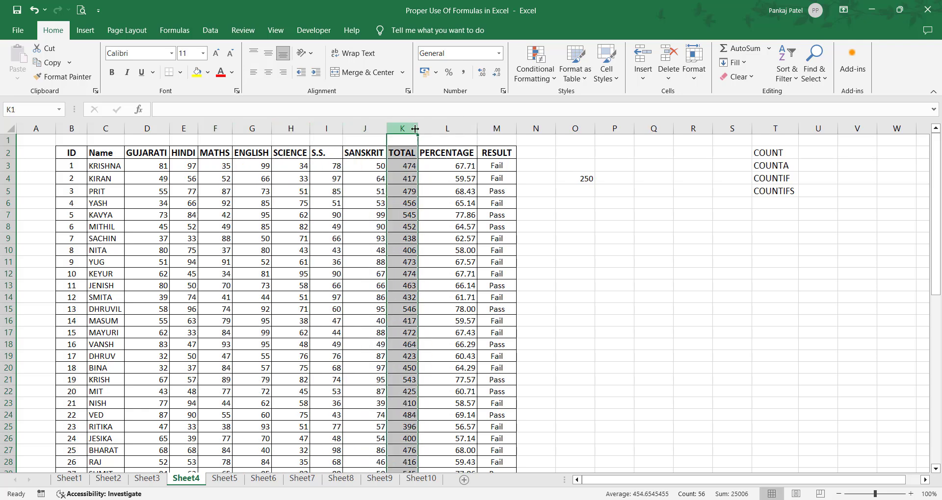
click(444, 128)
click(493, 129)
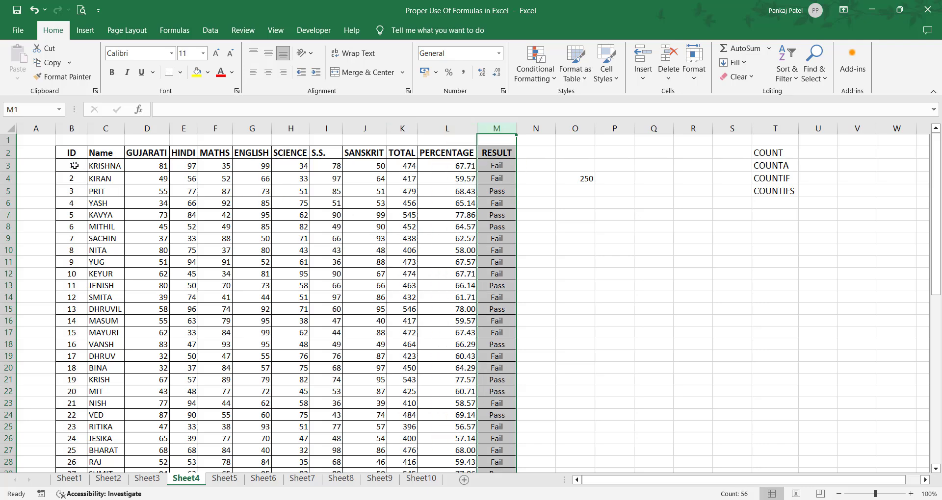
click(75, 450)
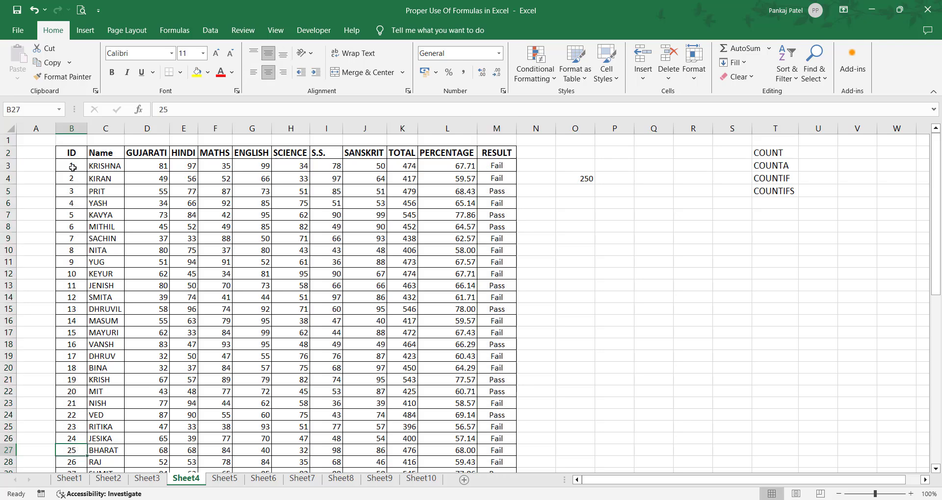
click(111, 125)
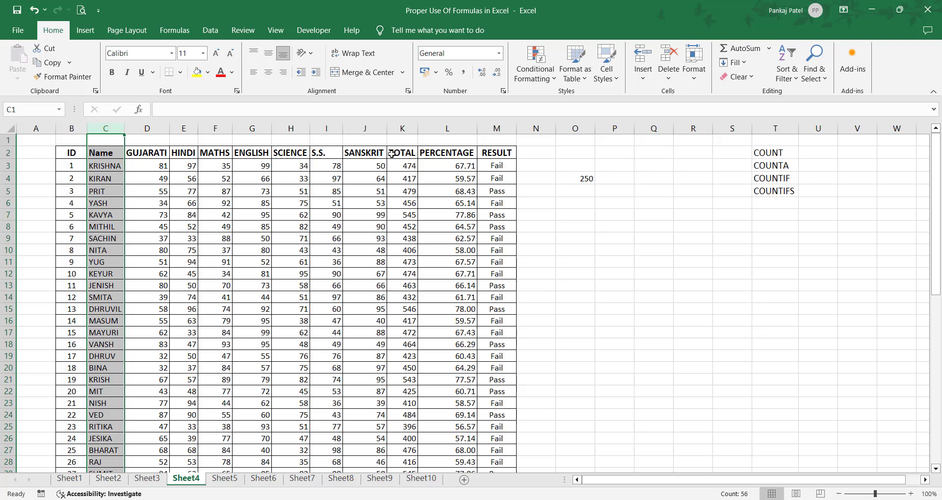
click(498, 126)
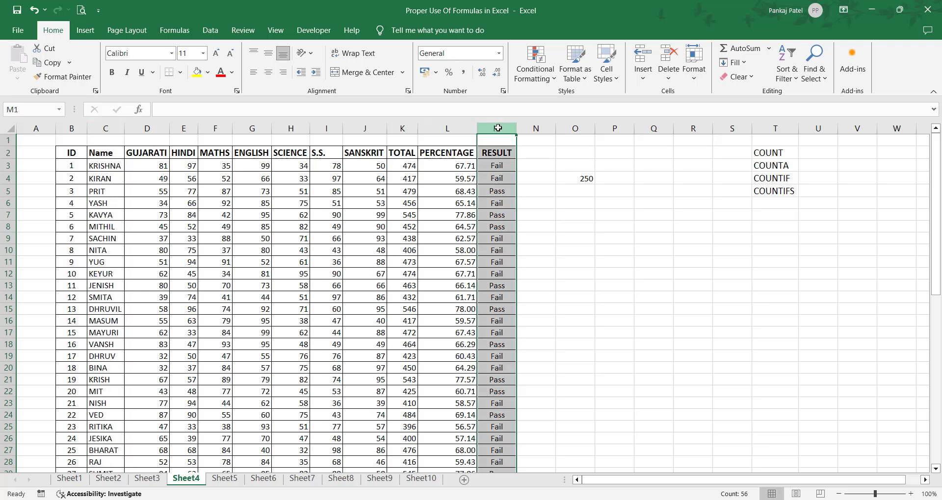
click(578, 178)
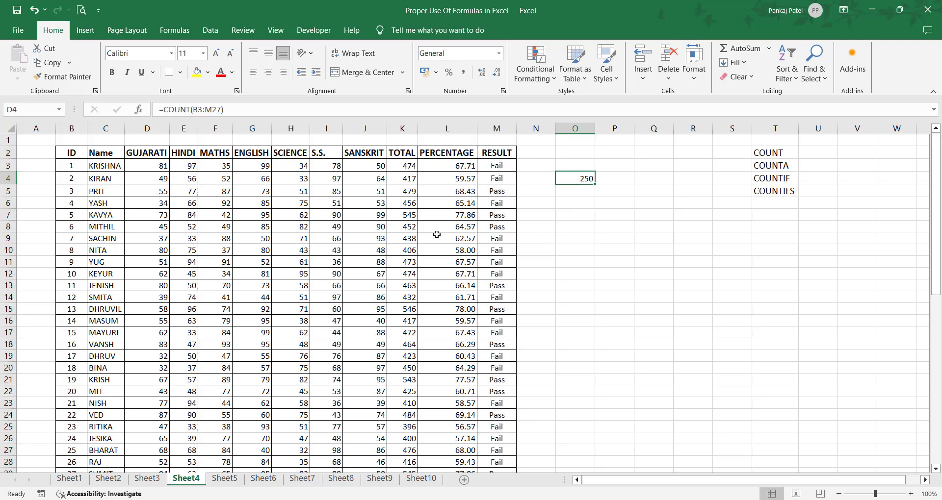
click(71, 126)
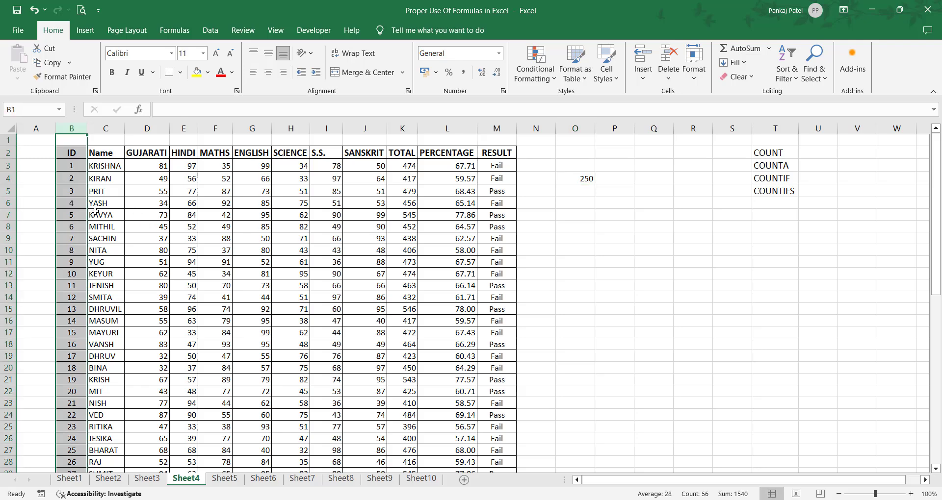
click(75, 450)
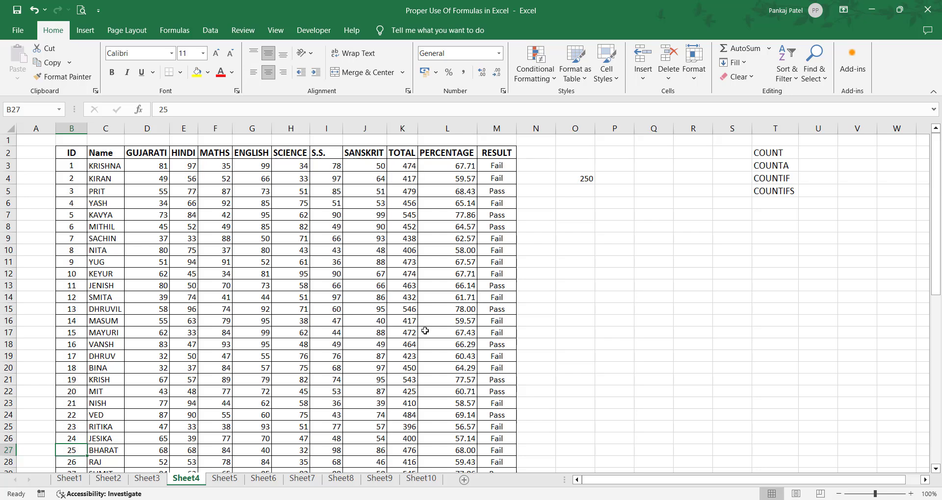
click(585, 179)
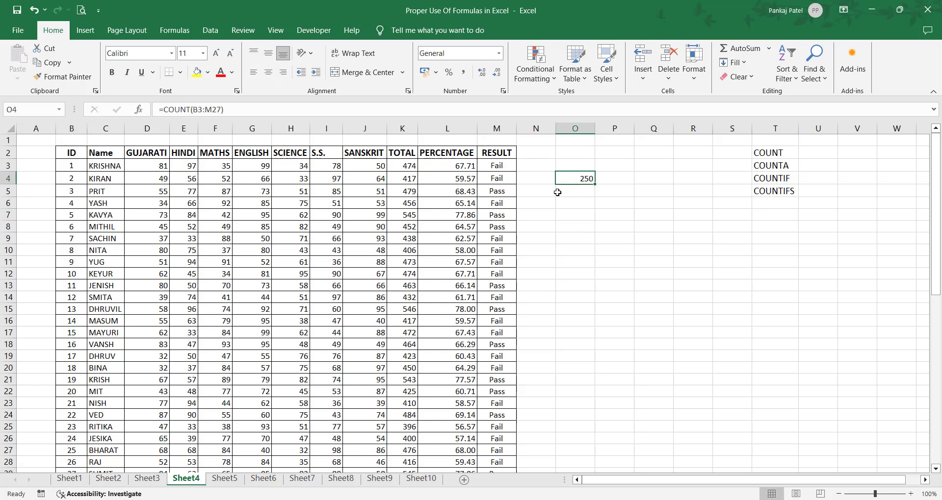
key(Down)
key(Down)
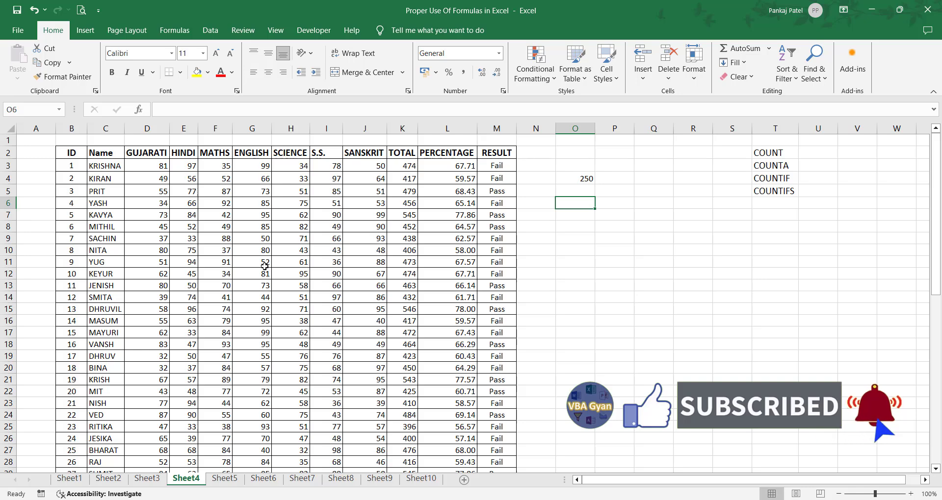
Enter =COUNTA(B3:M27) in O6, counting 300 non-empty cells
text(=)
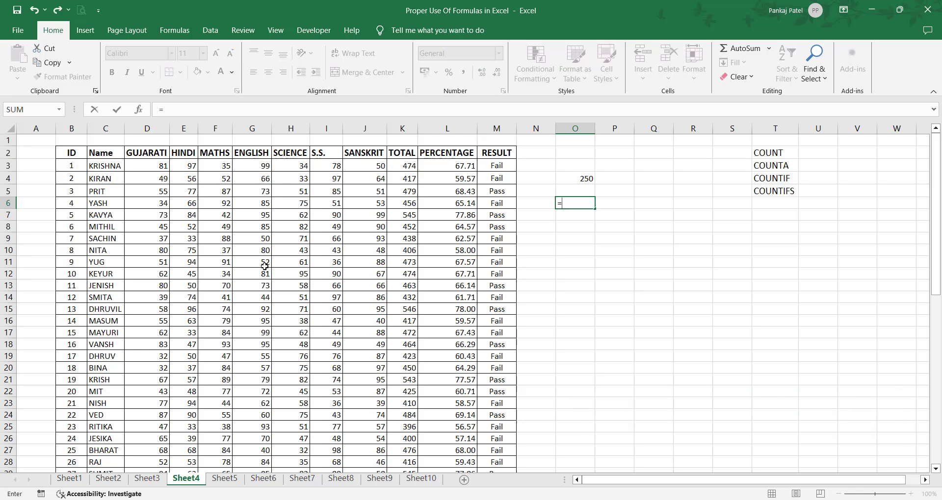
text(COUN)
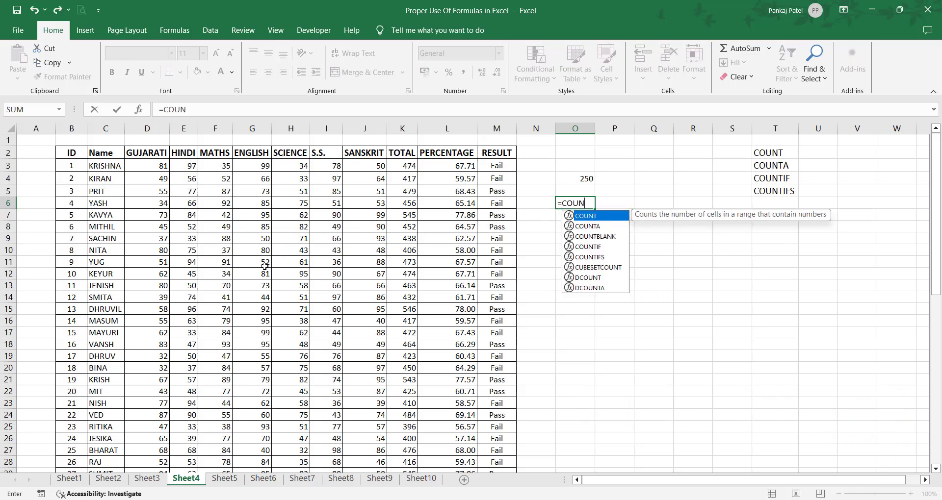
text(TA()
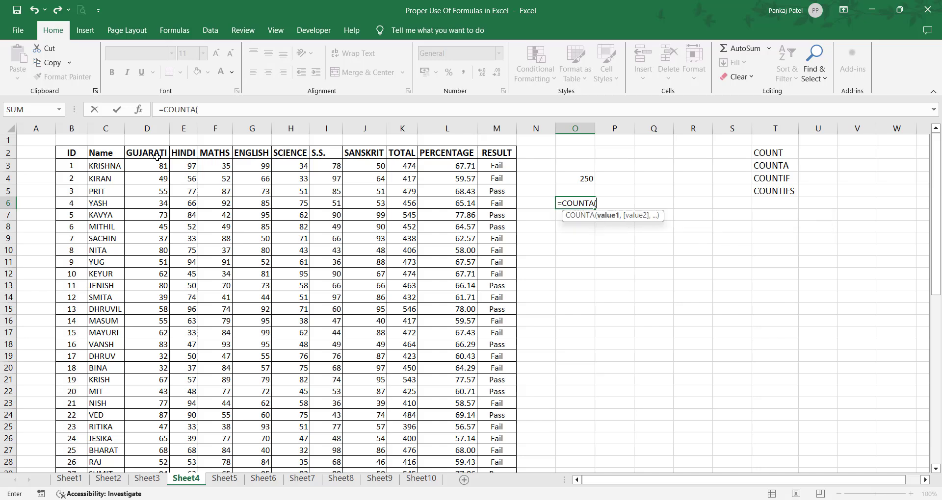
mouse_move(72, 166)
mouse_down()
mouse_move(283, 278)
mouse_move(483, 455)
mouse_up()
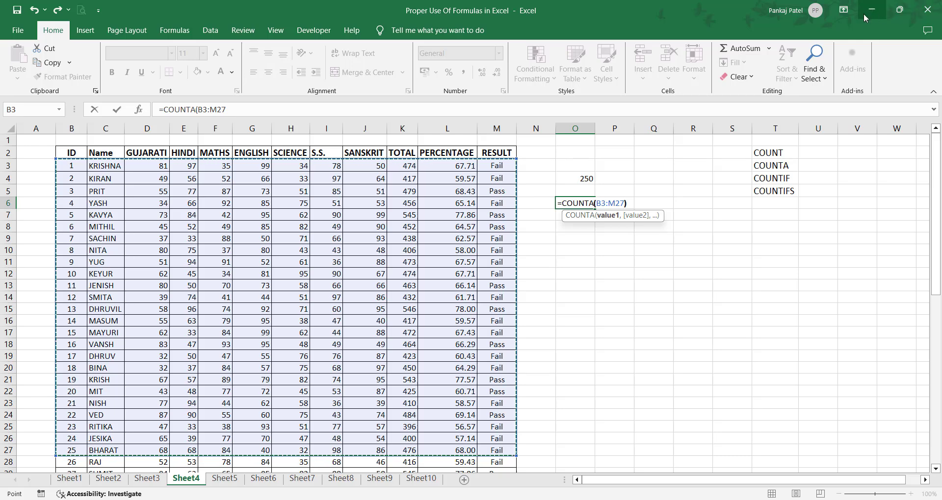
text())
key(Return)
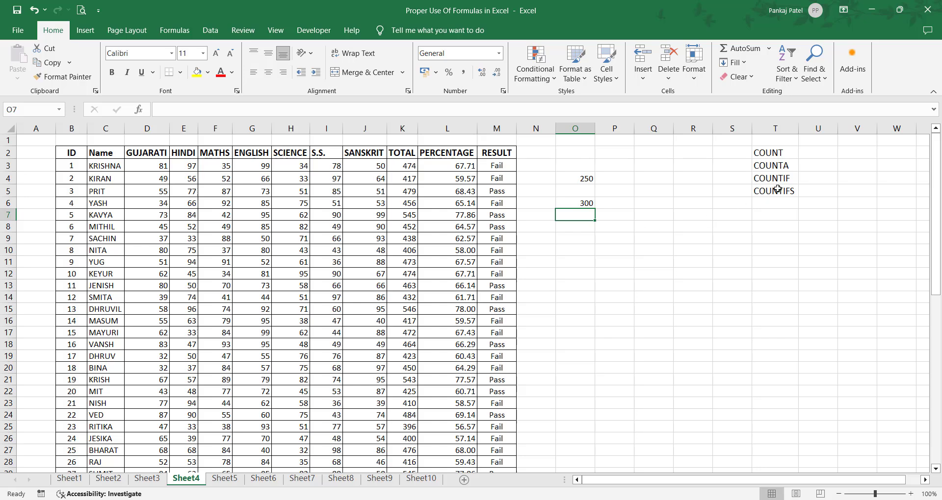
click(582, 238)
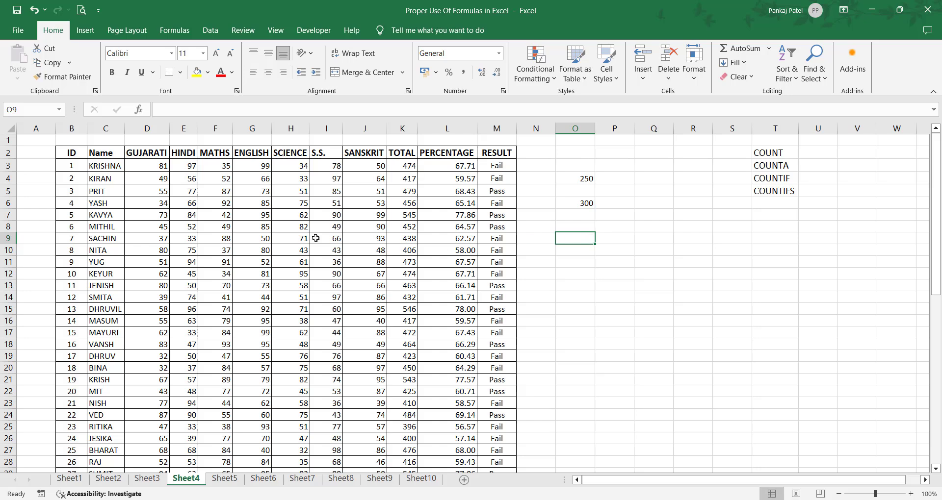
mouse_move(150, 167)
mouse_down()
mouse_move(187, 184)
mouse_move(416, 453)
mouse_up()
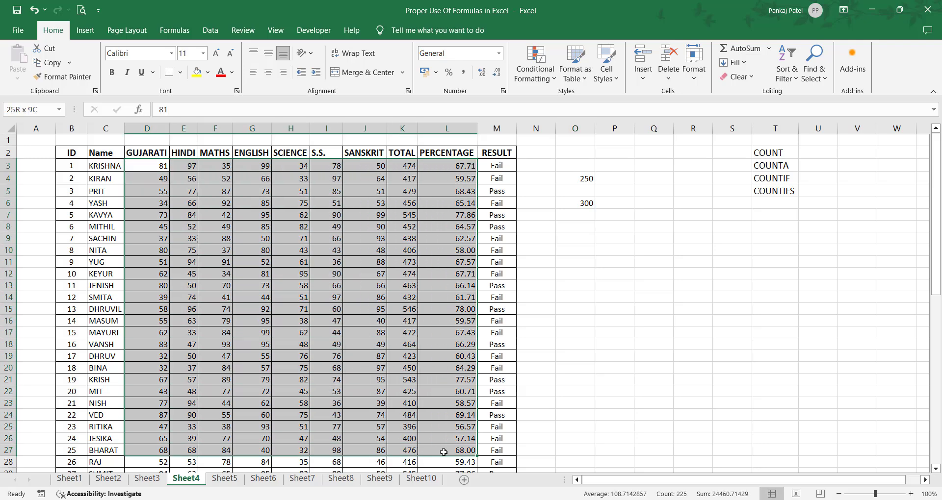
drag(416, 453, 377, 446)
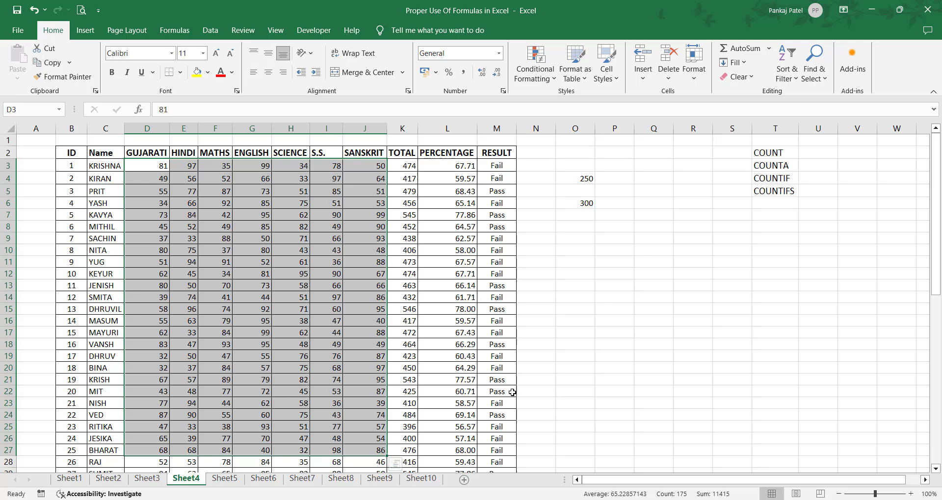
click(588, 231)
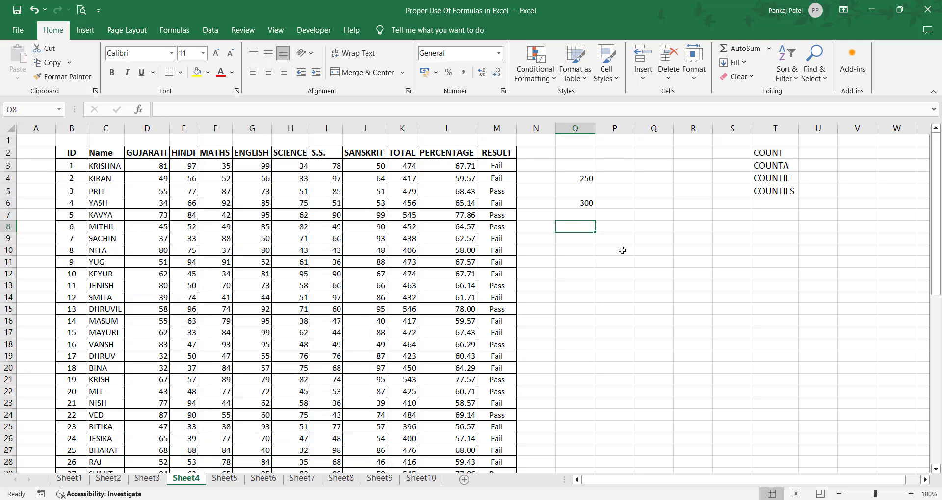
Enter =COUNTIF(D3:J27,"<40") in O8, returning 21 marks below 40
text(=COU)
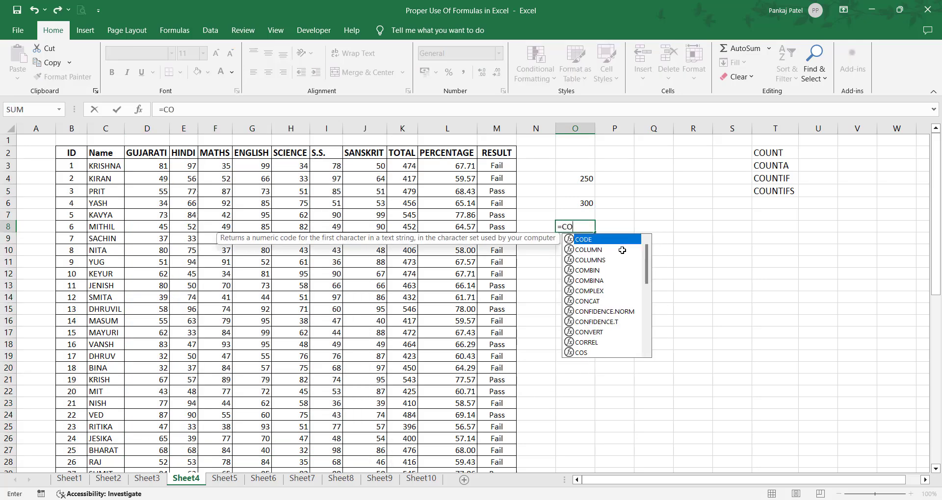
text(NTIF()
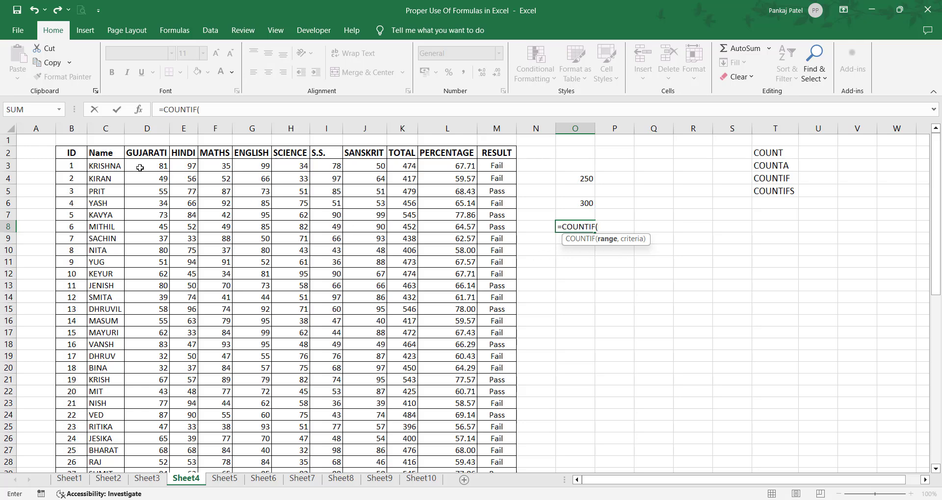
mouse_move(140, 167)
mouse_down()
mouse_move(375, 260)
mouse_move(361, 455)
mouse_up()
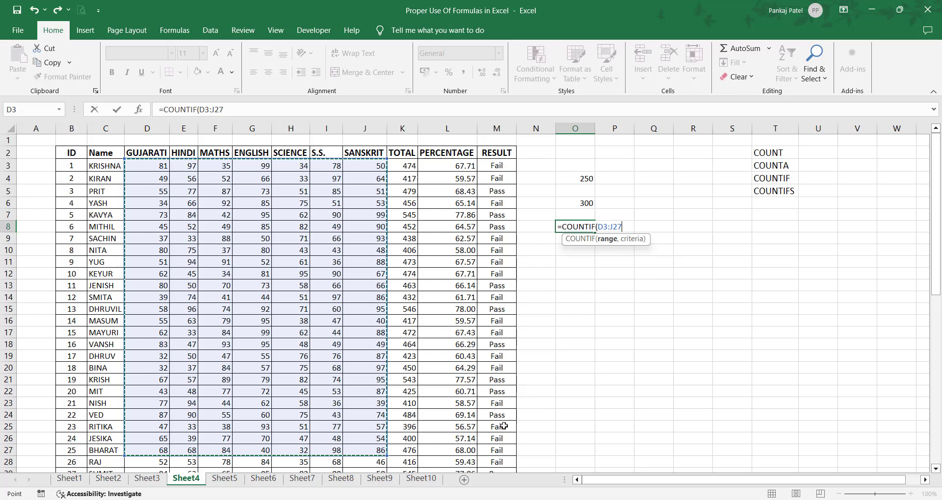
text(,)
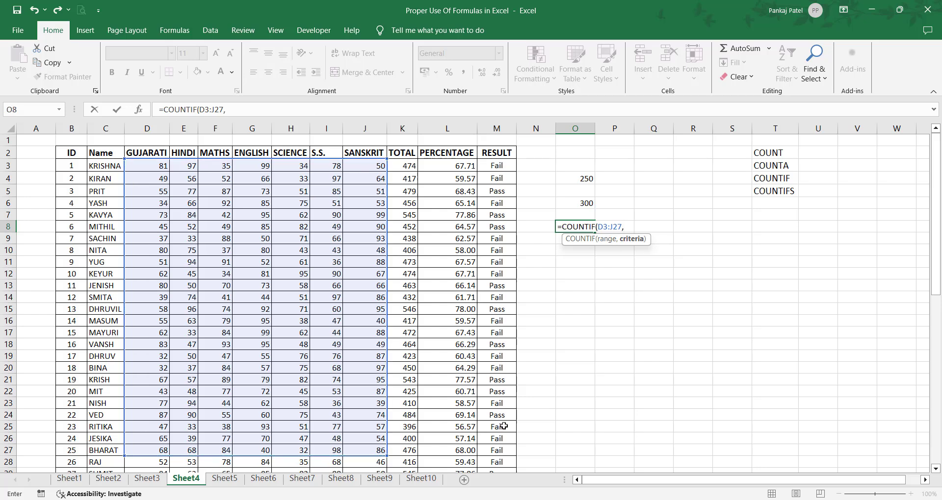
text("<4)
text(0)
key(Return)
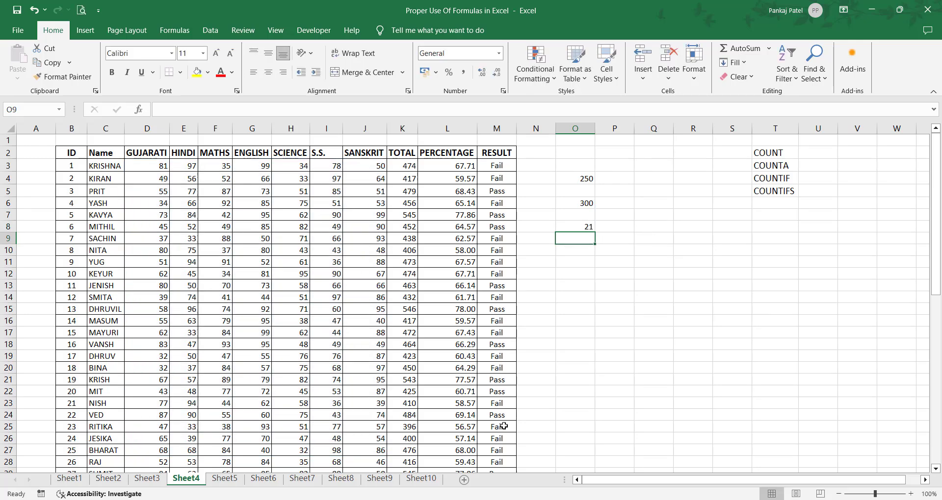
Select the marks D3:J27 and create a conditional rule for cell values below 40
key(Up)
mouse_move(148, 166)
mouse_down()
mouse_move(371, 356)
mouse_move(370, 446)
mouse_up()
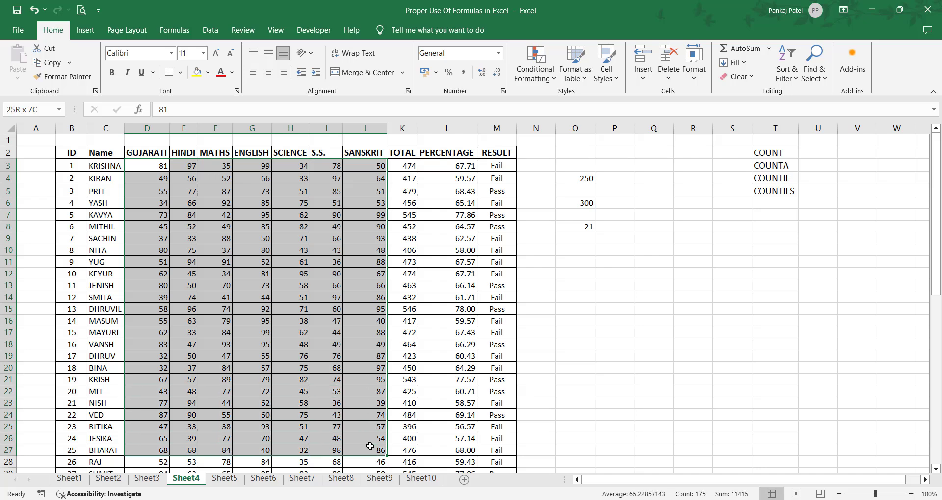
drag(370, 444, 368, 450)
click(544, 78)
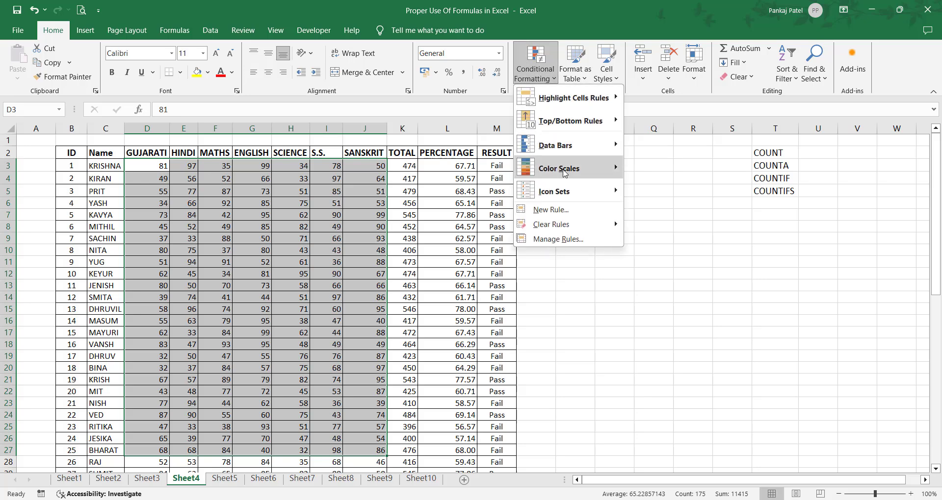
click(570, 211)
click(635, 297)
click(719, 389)
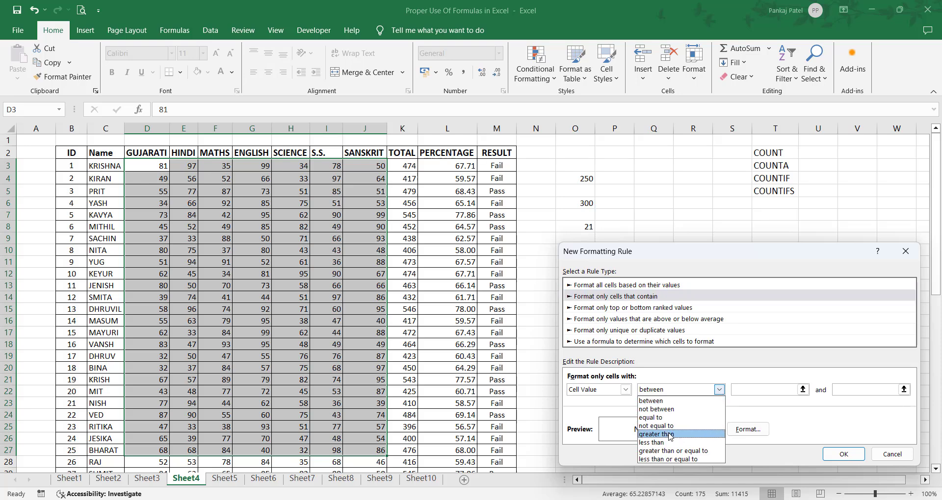
click(670, 434)
click(757, 390)
Give the below-40 rule an orange fill and apply it to the marks
click(748, 429)
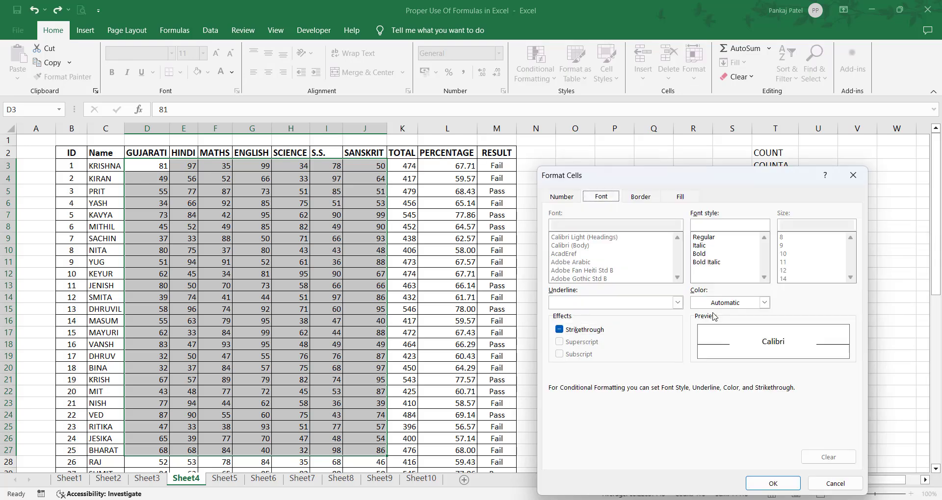
click(680, 196)
click(575, 296)
click(772, 483)
click(779, 454)
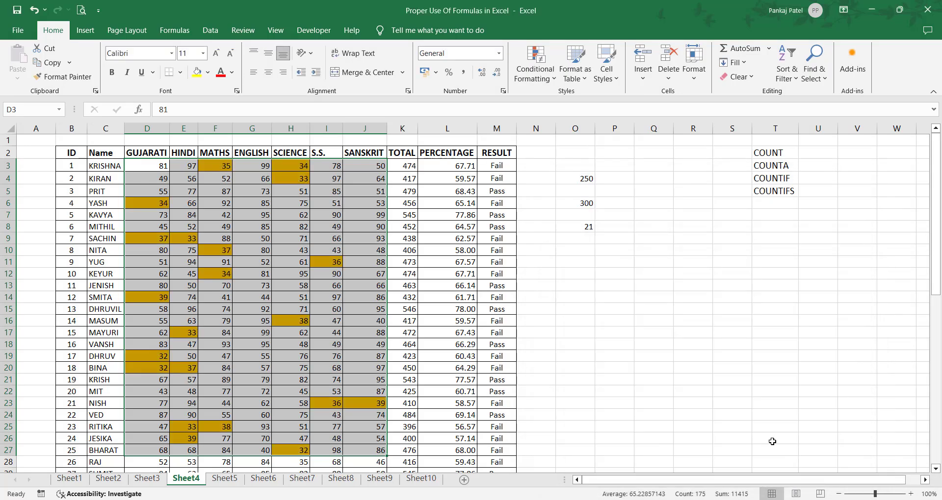
click(717, 392)
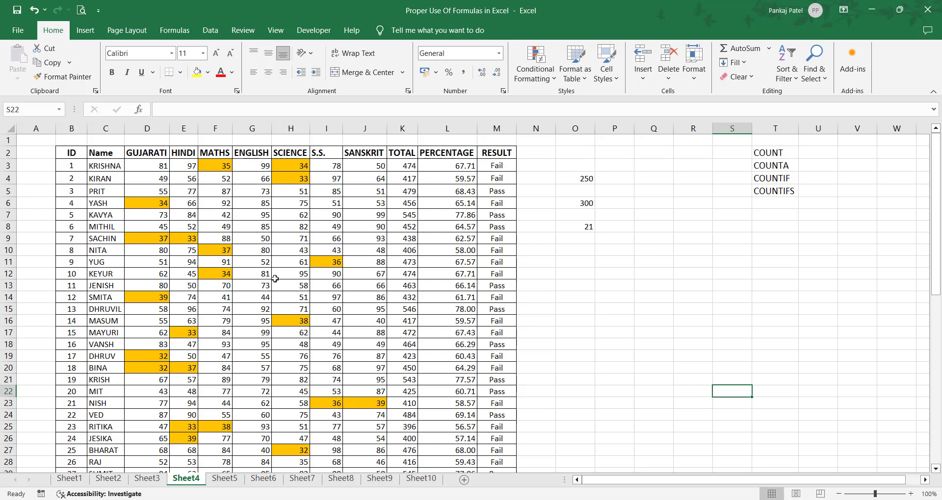
Review the COUNTIF formula in O8, cell O11 and the COUNTIFS label in T5
click(569, 230)
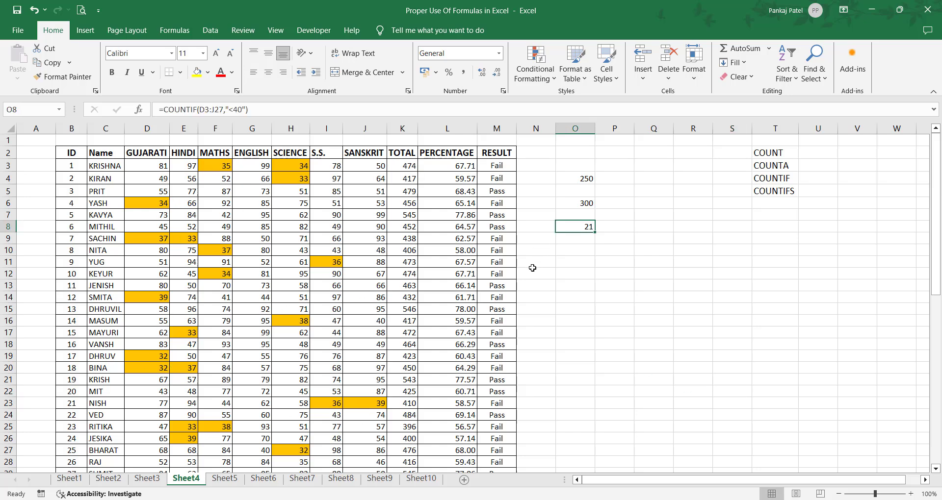
click(576, 262)
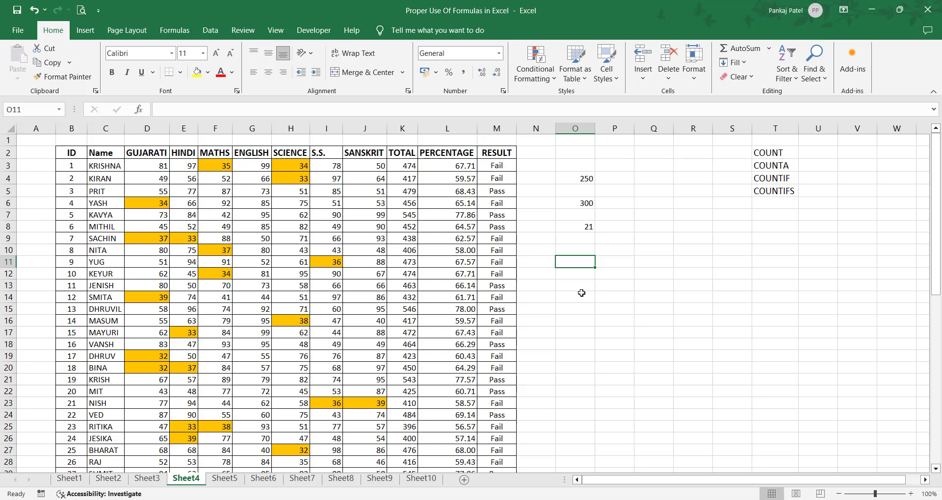
click(791, 190)
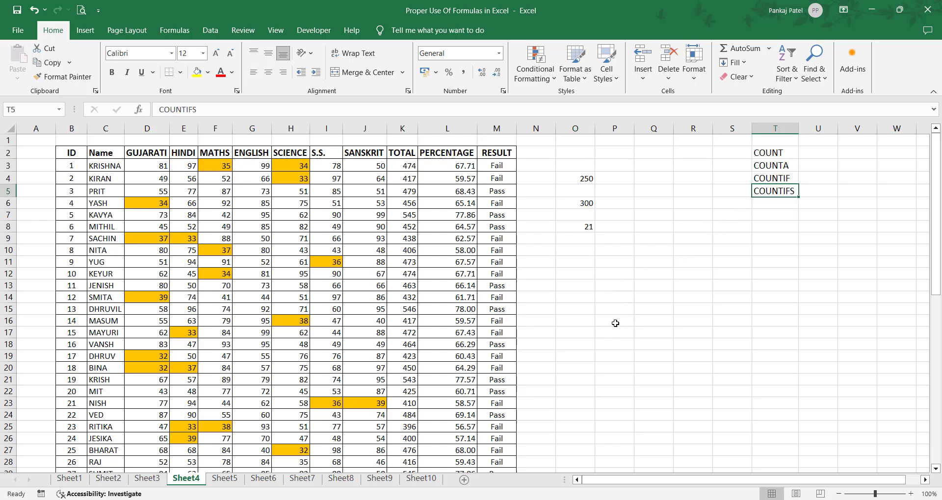
Switch to Sheet9 and look over the billing data
click(390, 480)
scroll(460, 377, down, 5)
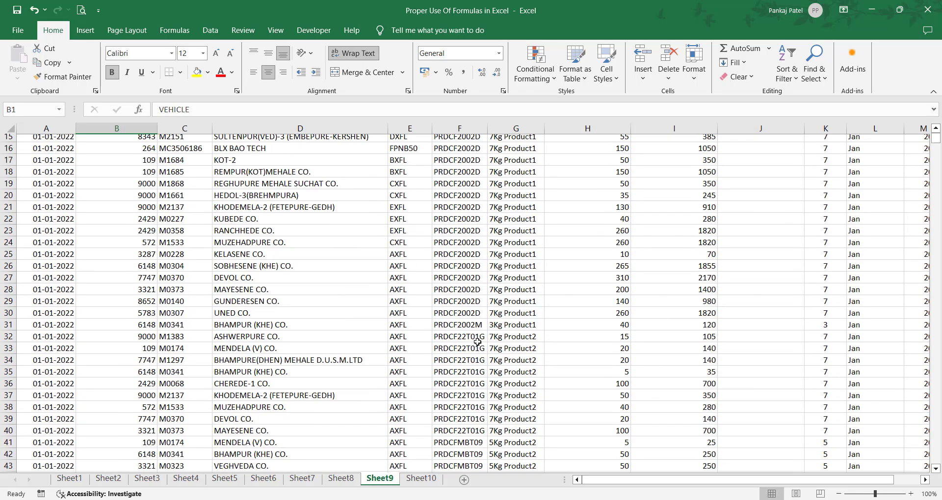
scroll(466, 362, down, 2)
scroll(477, 342, up, 7)
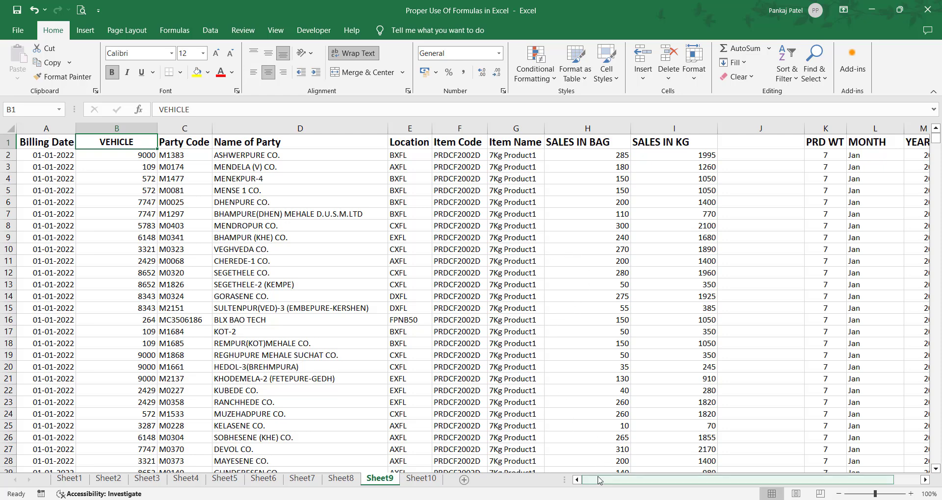
mouse_move(600, 481)
mouse_down()
mouse_move(660, 489)
mouse_move(571, 484)
mouse_up()
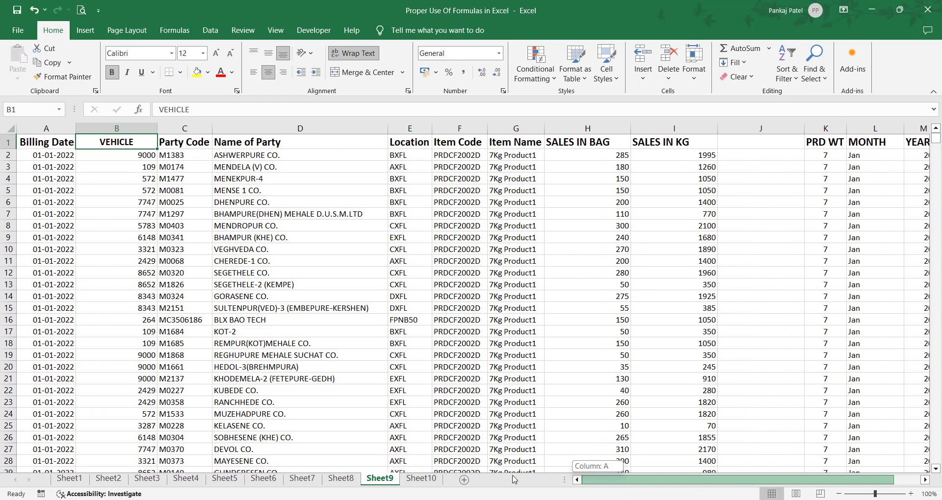
Insert four blank rows above the sales table's header row
click(15, 143)
right_click(15, 143)
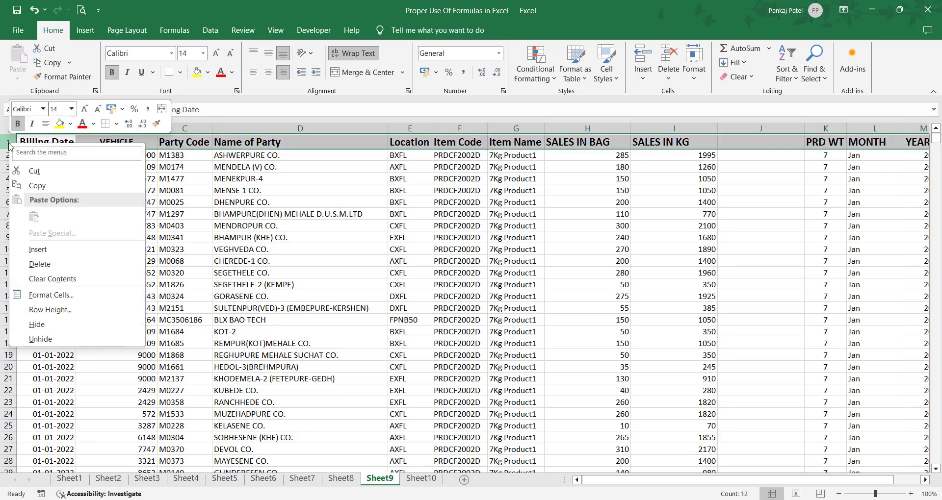
key(Escape)
key(ctrl+shift+plus)
key(ctrl+shift+plus)
key(ctrl+shift+plus)
key(ctrl+shift+plus)
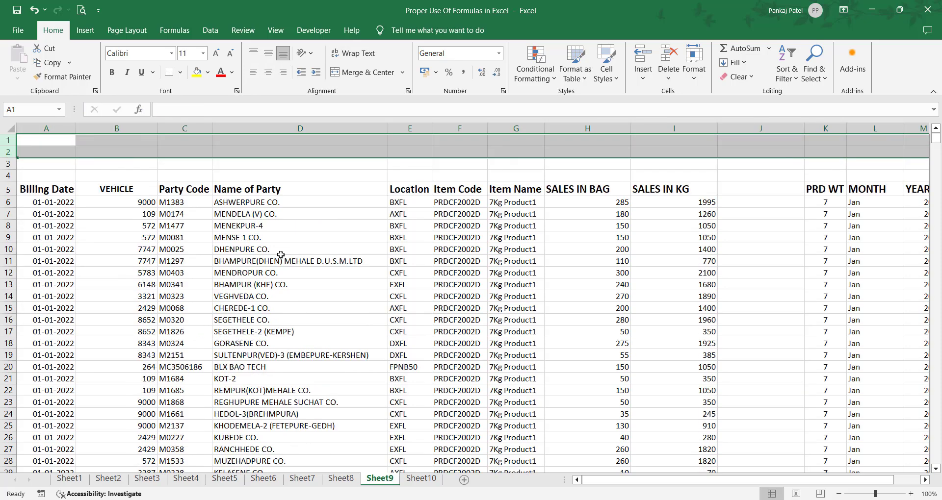
drag(294, 249, 295, 261)
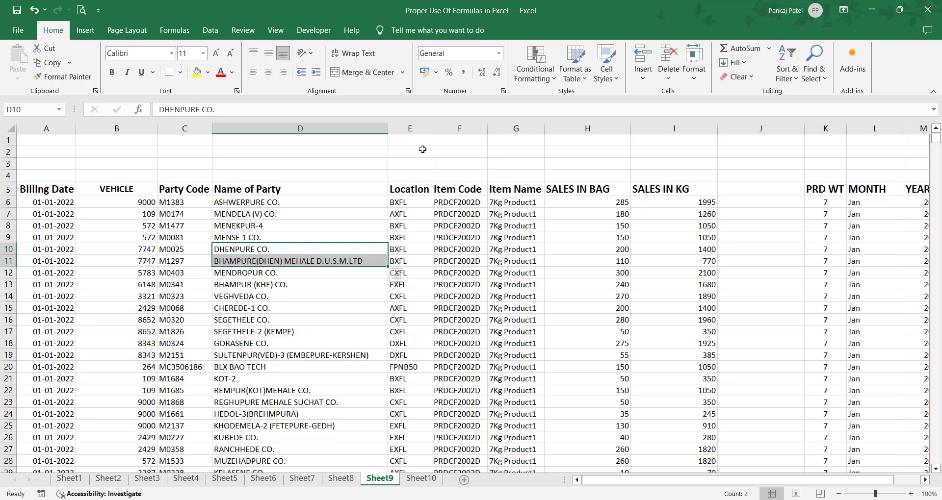
click(458, 152)
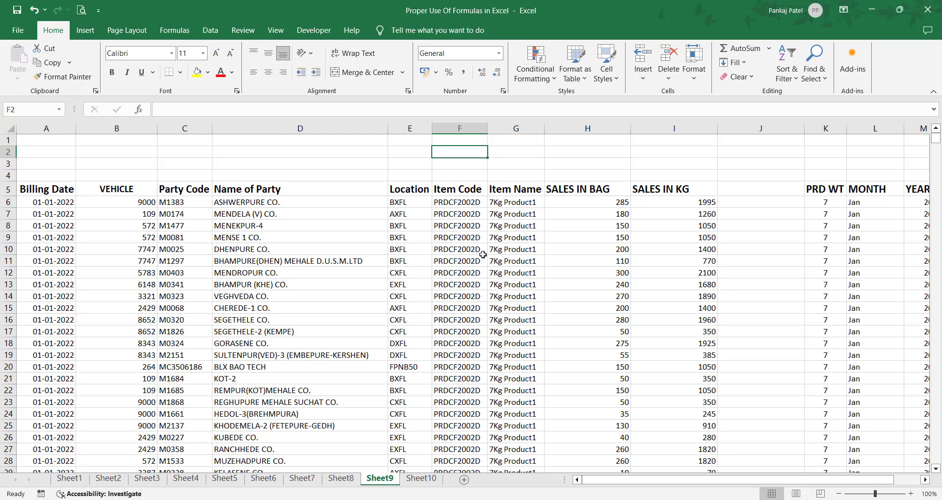
Type =COUNTIFS( into cell F2
text(=C)
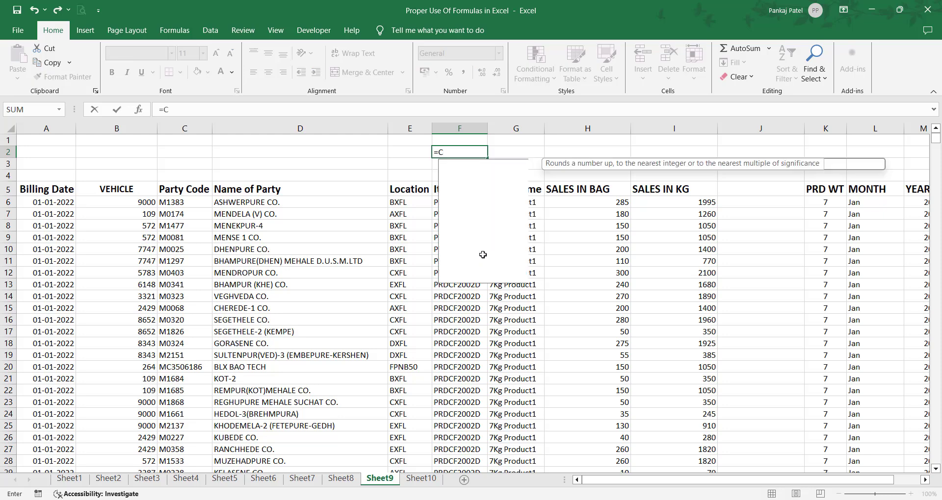
text(OUNTIF)
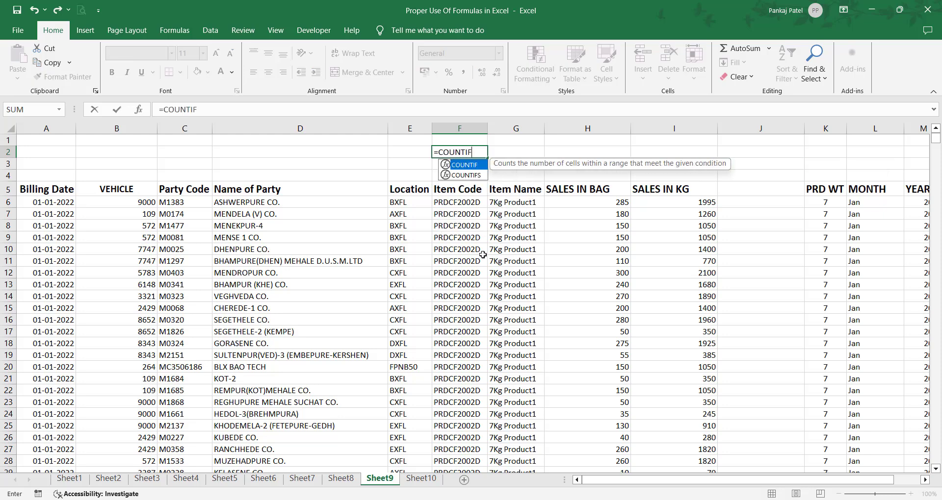
text(S()
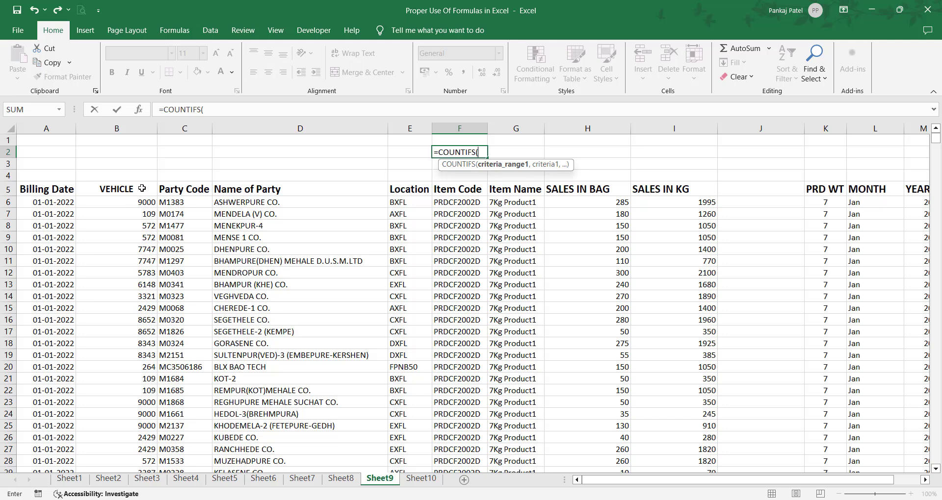
Set the first criterion to VEHICLE range B5:B100000 equal to 7747
drag(142, 188, 131, 279)
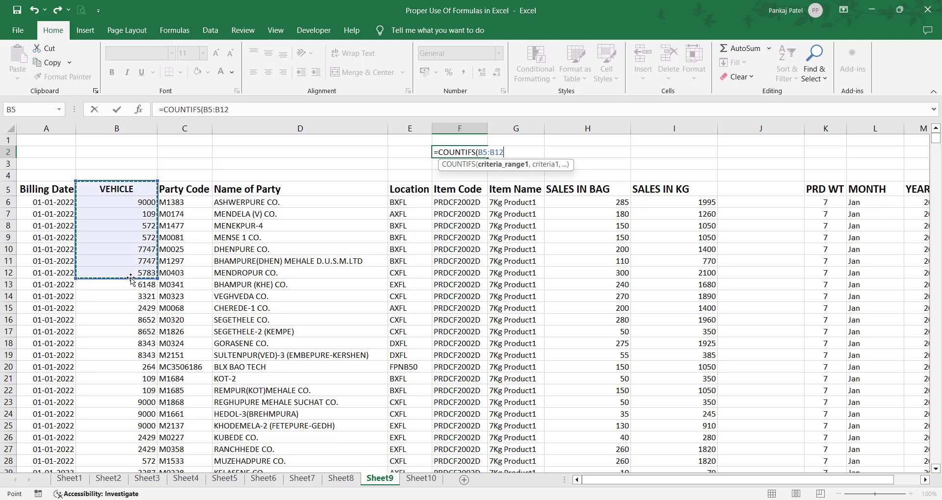
click(242, 109)
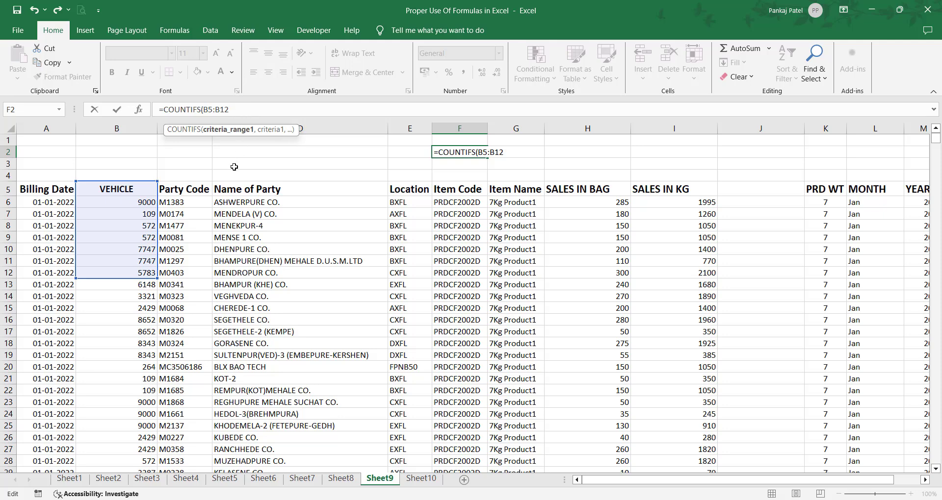
key(BackSpace)
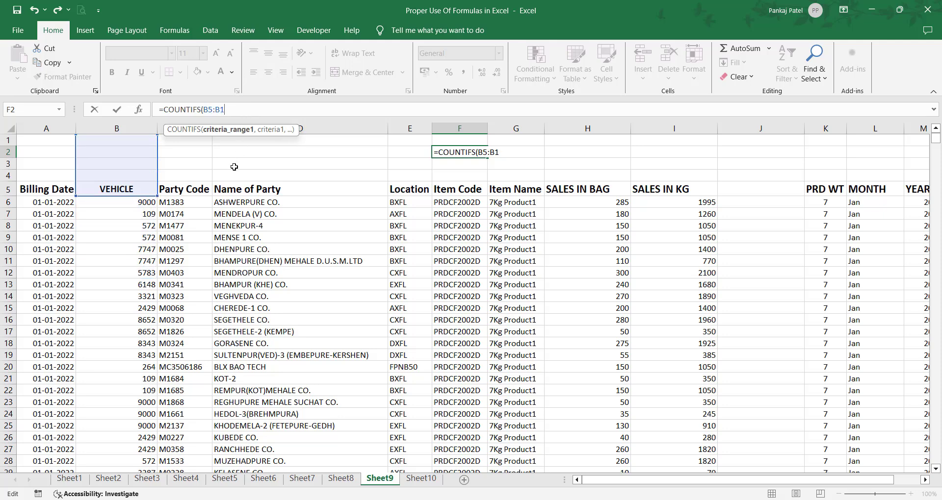
text(0000)
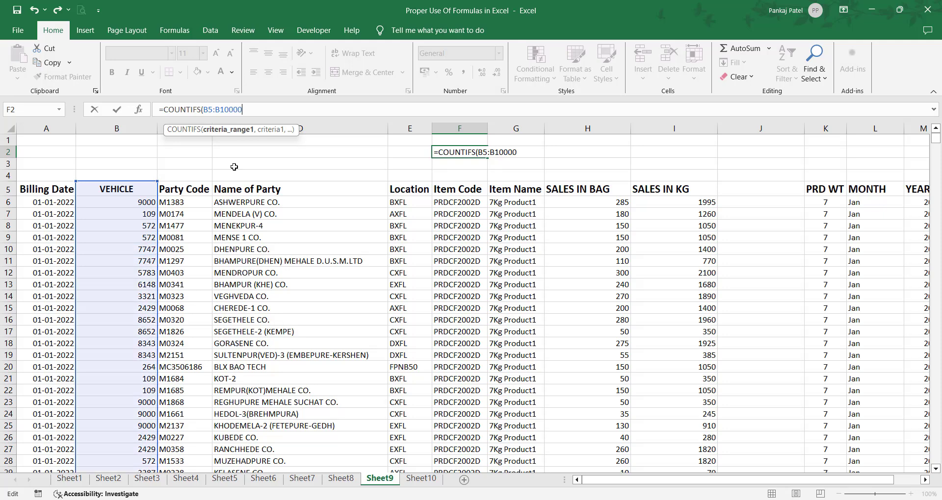
text(0)
text(,)
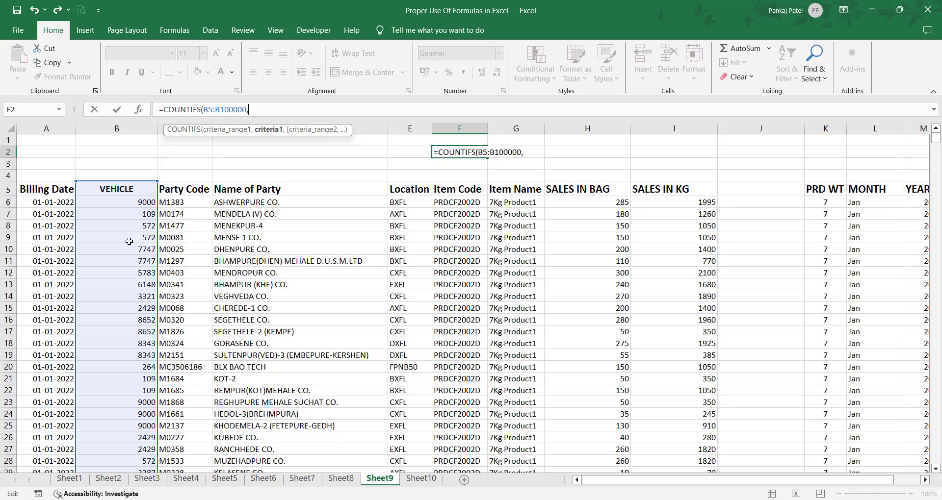
text(7747)
text(,)
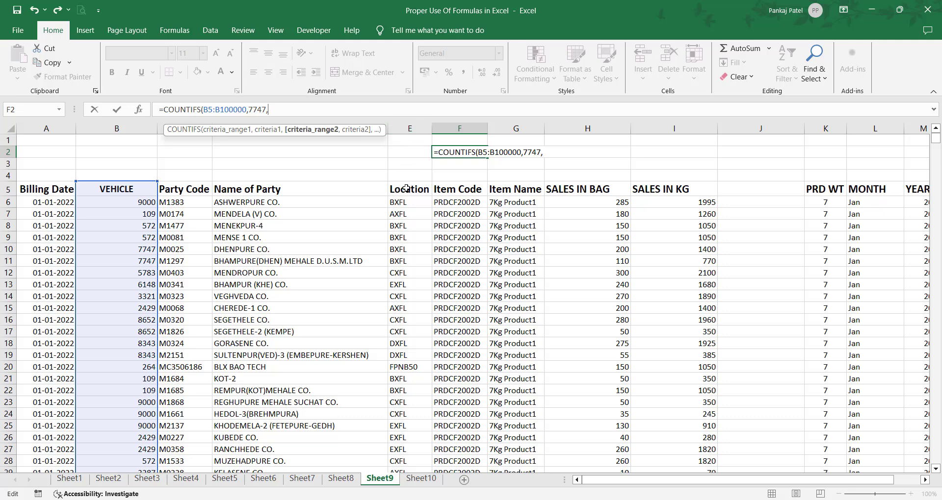
Add the Location criterion over E5:E100000 equal to "AXFL"
drag(406, 189, 397, 297)
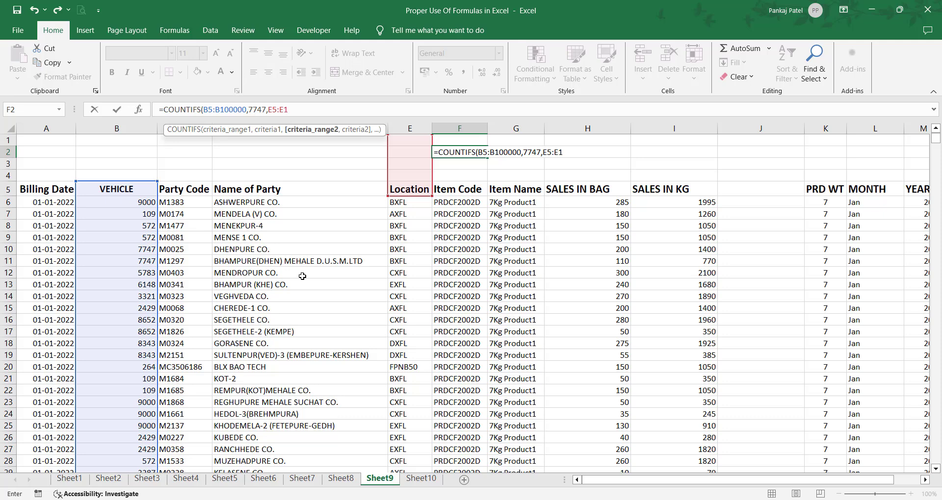
text(00000)
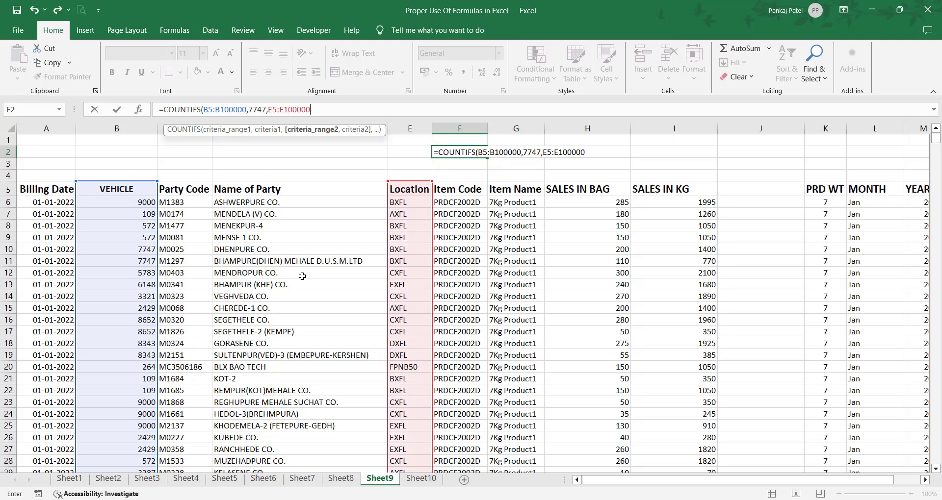
text(,"AXFL)
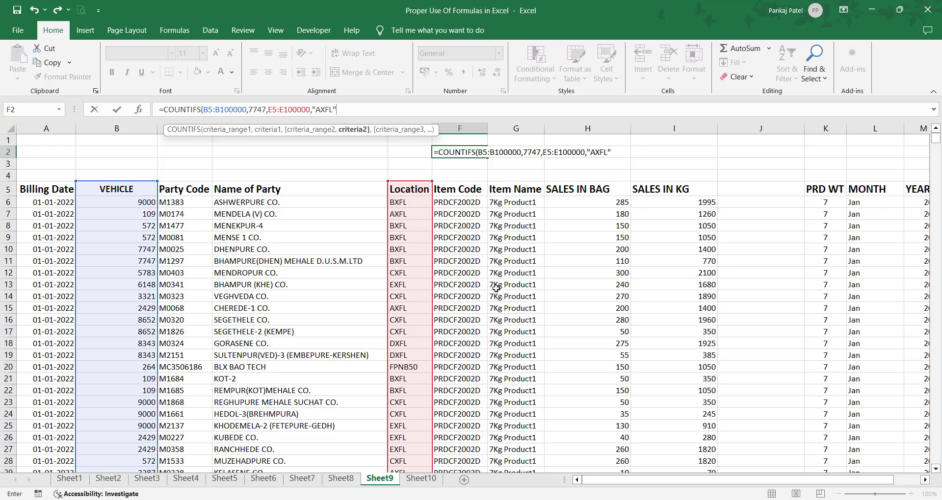
text(,)
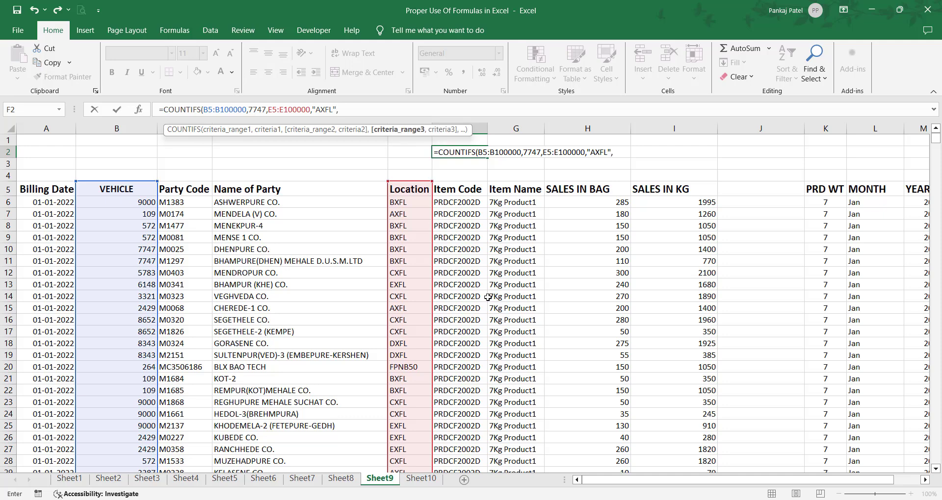
Add the Item Name criterion G5:G100000 equal to "7Kg Product1" and commit, returning 264
drag(529, 191, 528, 285)
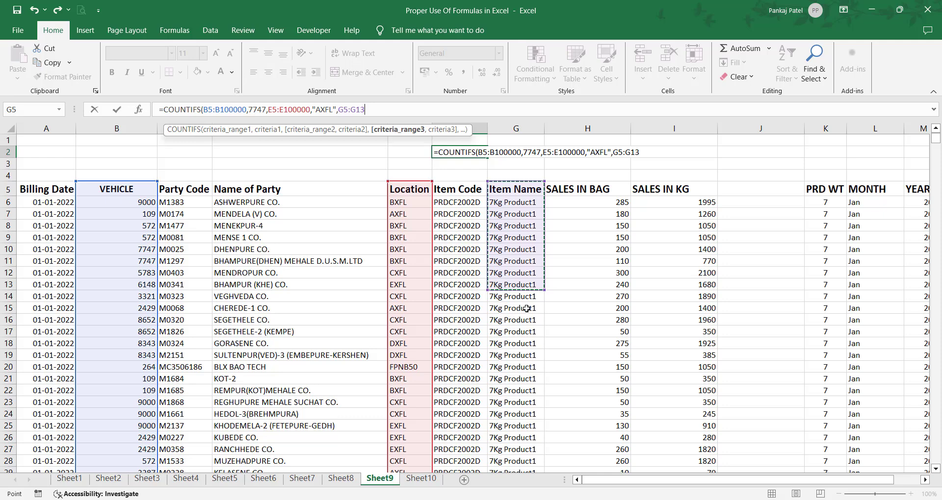
key(BackSpace)
key(BackSpace)
key(BackSpace)
text(G100000)
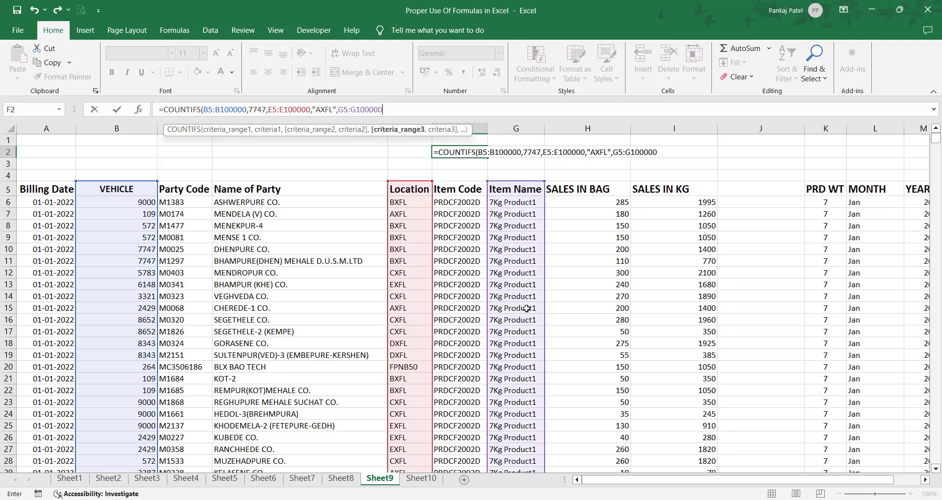
text(,"7)
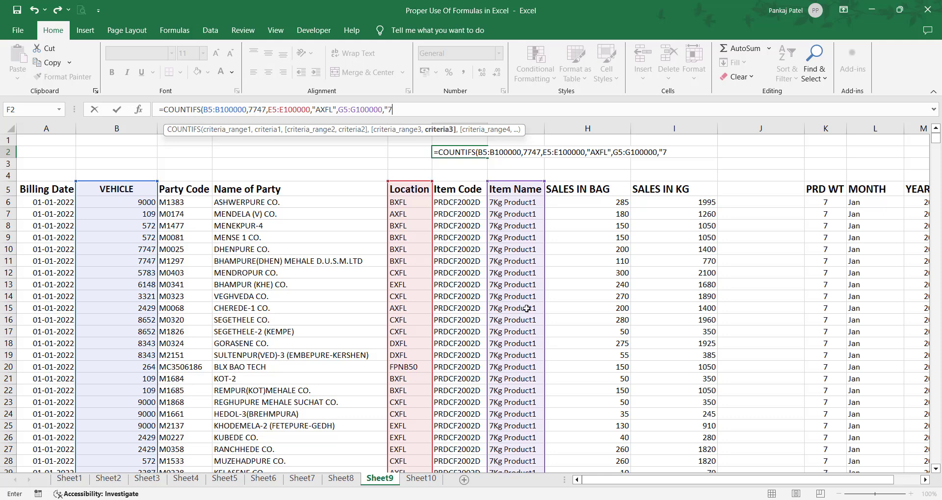
text(Kg Product1)
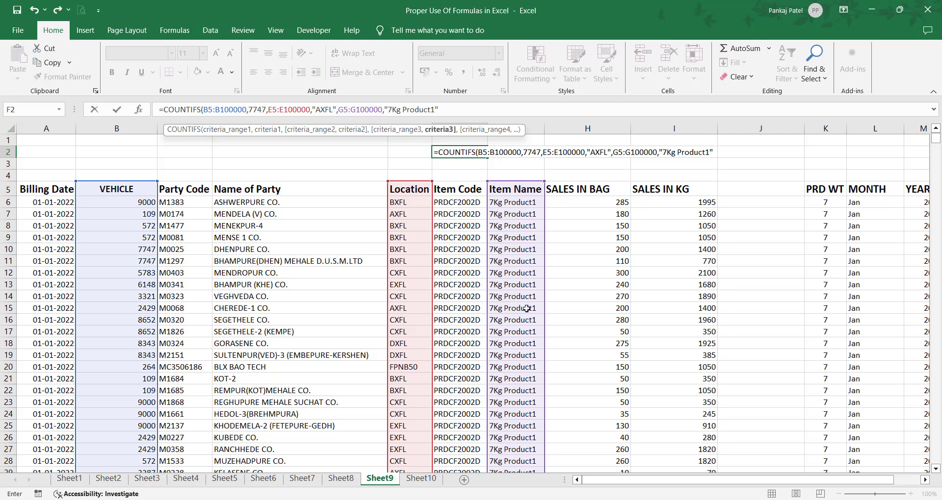
text())
key(Return)
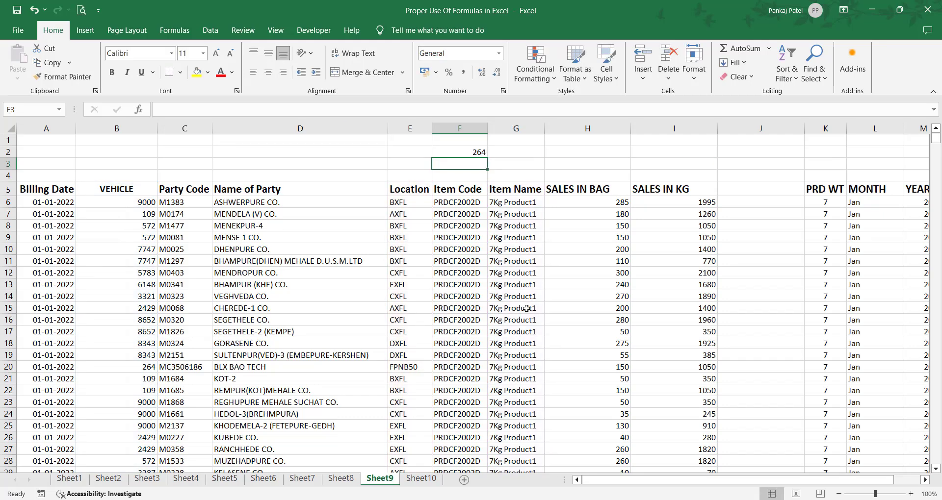
Turn on filters for the sales table's row 5 headers via Sort & Filter
click(469, 151)
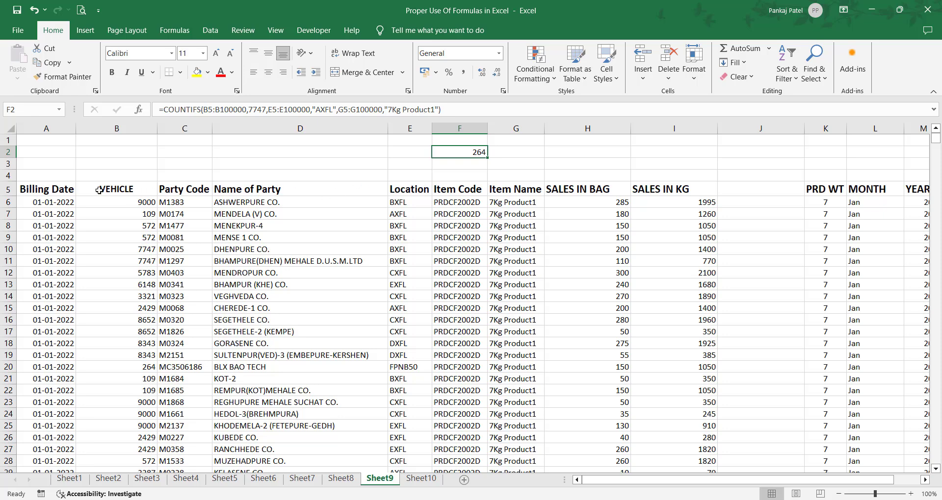
mouse_move(22, 190)
mouse_down()
mouse_move(904, 197)
mouse_move(875, 189)
mouse_up()
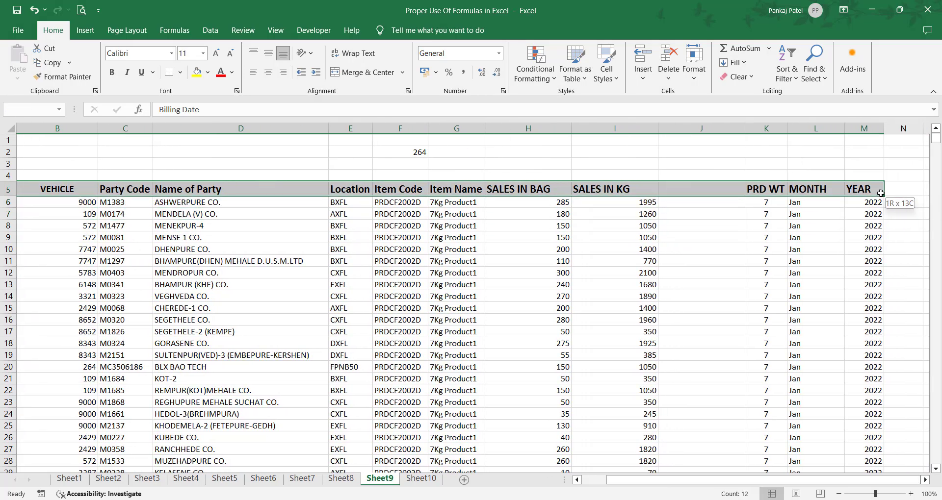
click(793, 74)
click(806, 137)
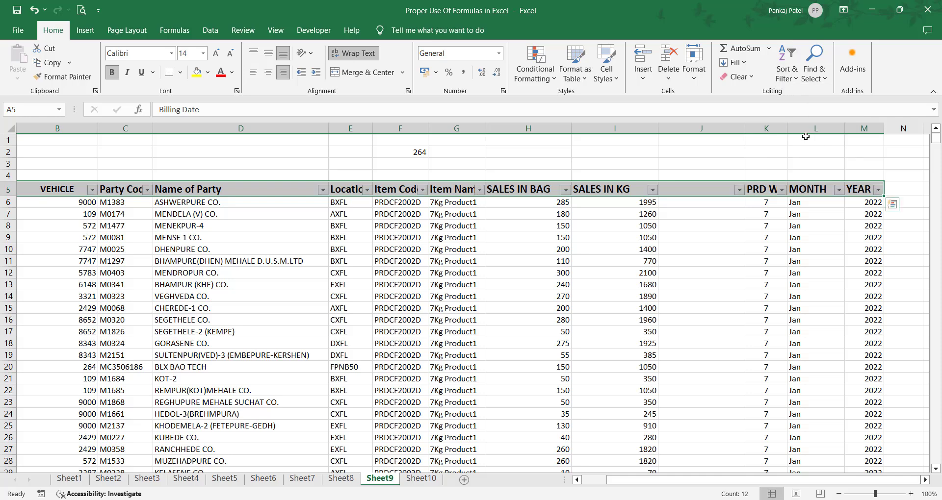
drag(686, 480, 660, 480)
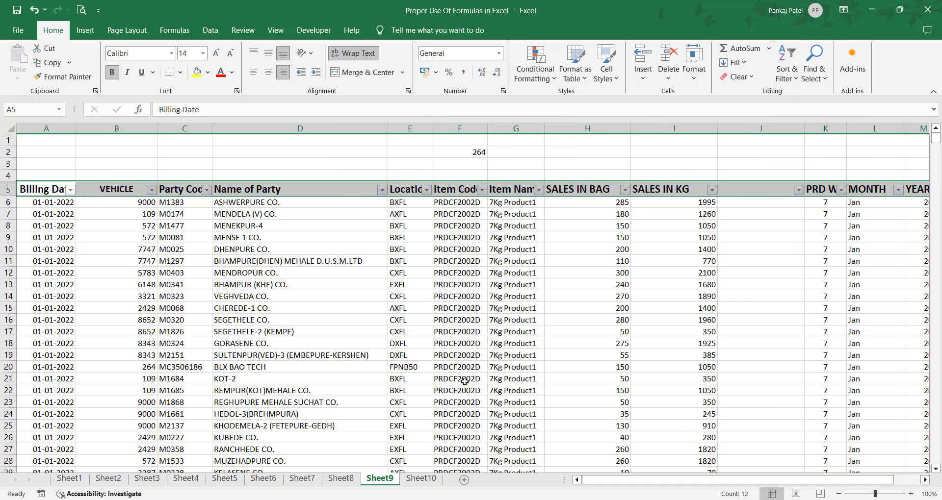
click(137, 194)
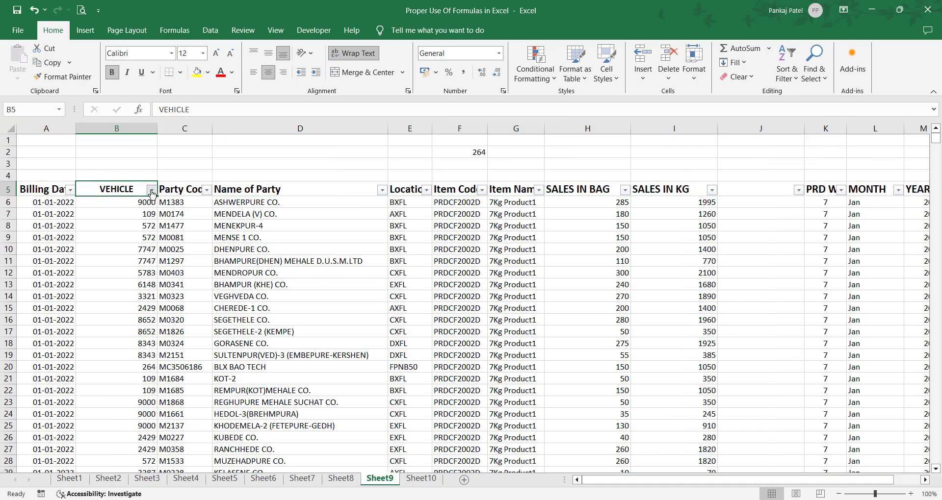
Filter the VEHICLE column to vehicle 7747 only, leaving 3342 of 39062 records
click(151, 191)
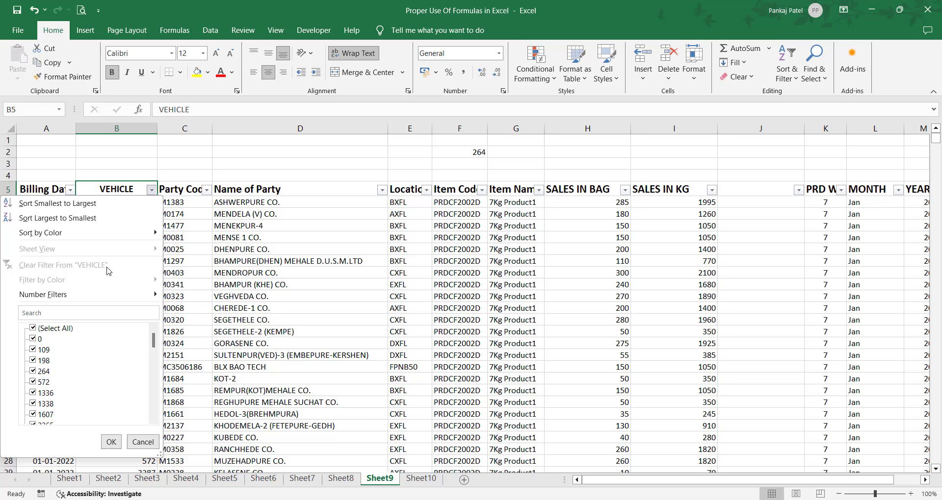
click(156, 373)
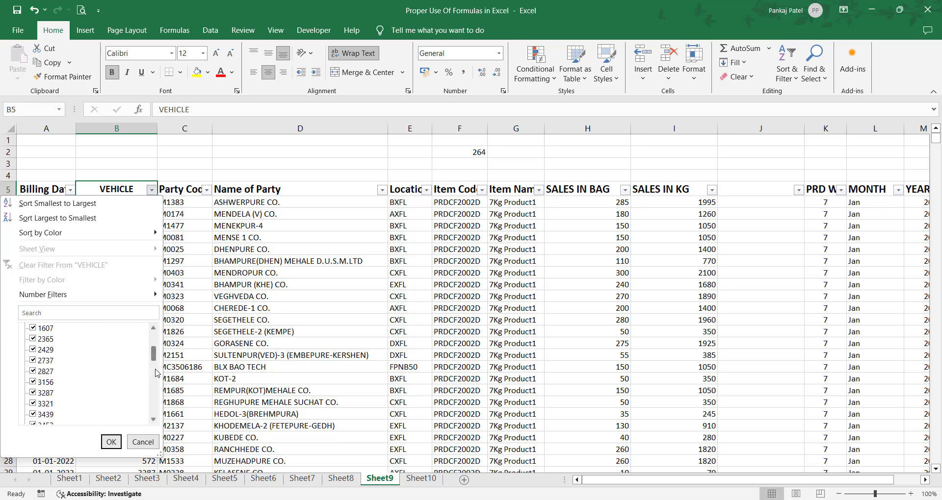
click(156, 389)
click(155, 400)
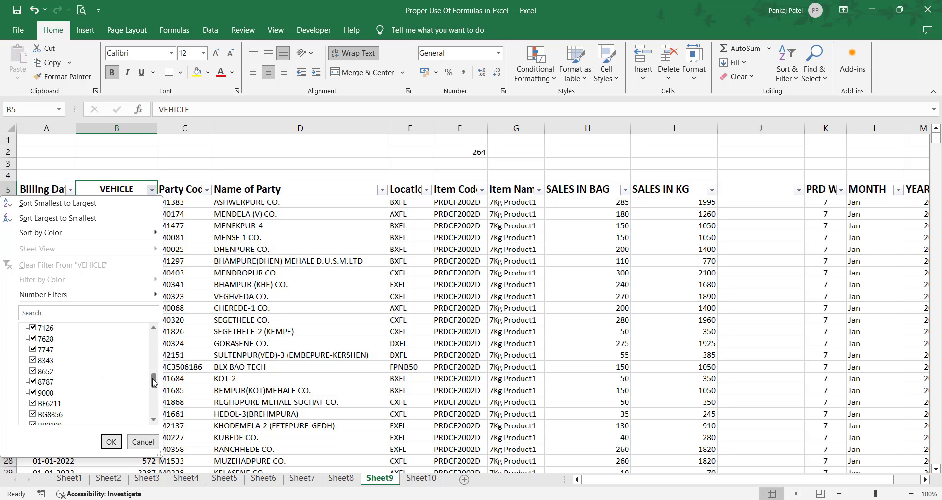
drag(153, 382, 154, 343)
click(57, 331)
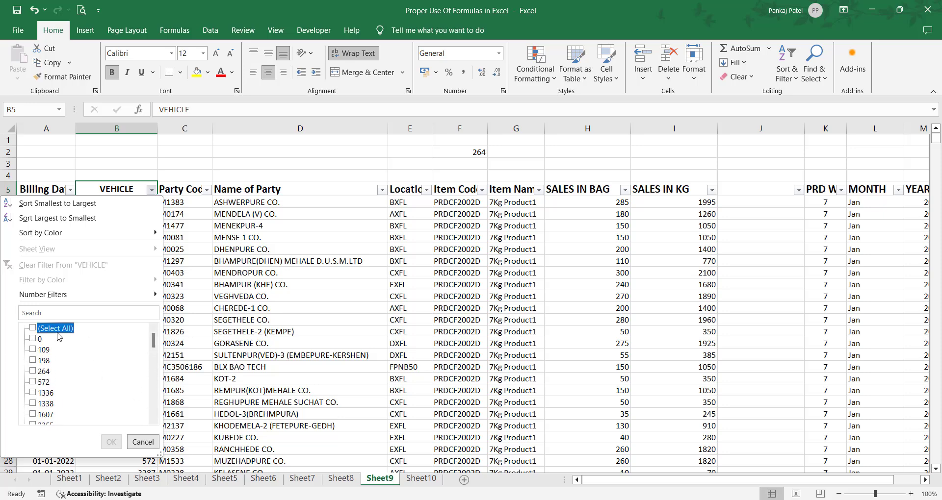
drag(154, 344, 152, 381)
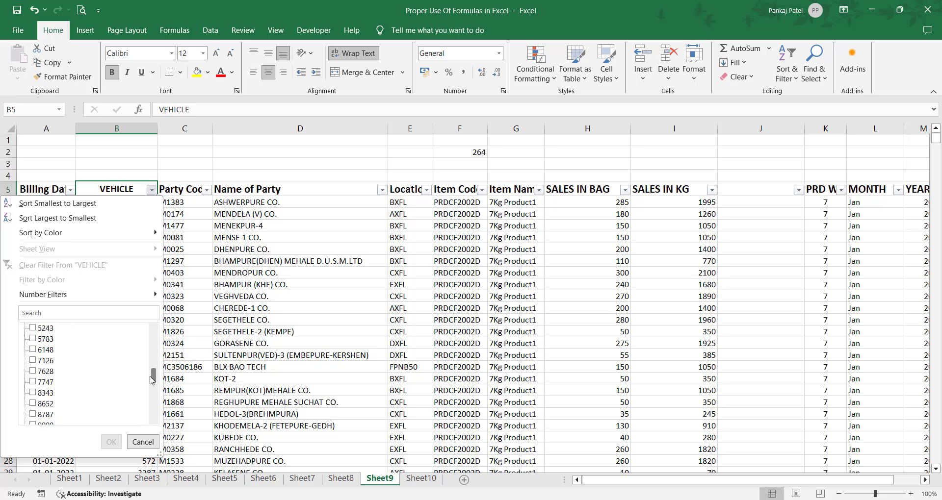
click(34, 382)
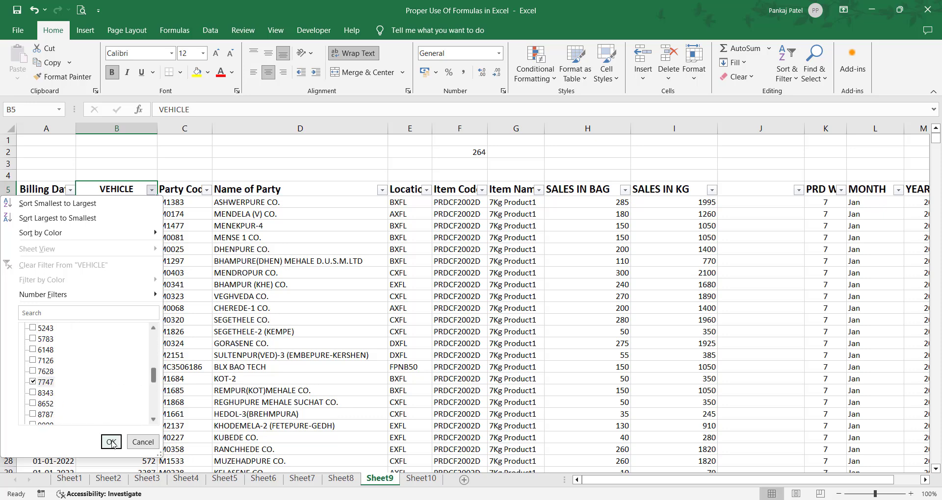
click(112, 443)
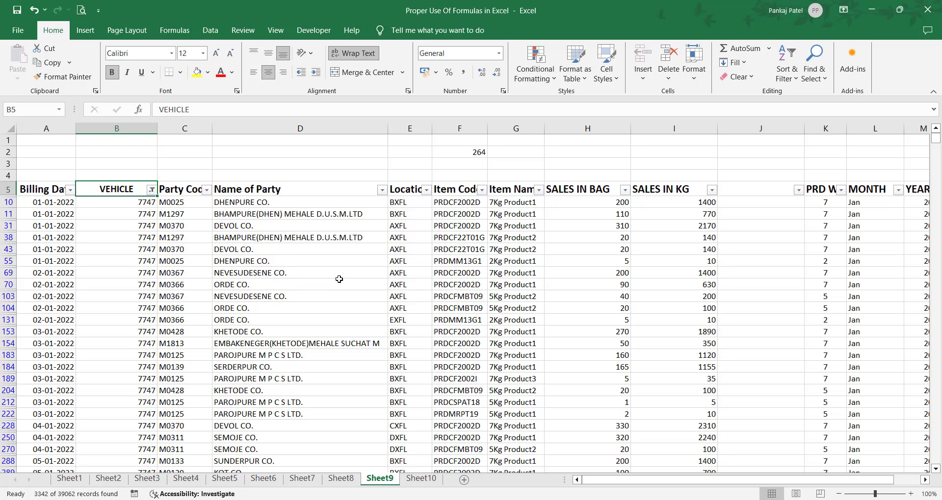
Filter the Location column to show only AXFL
click(427, 190)
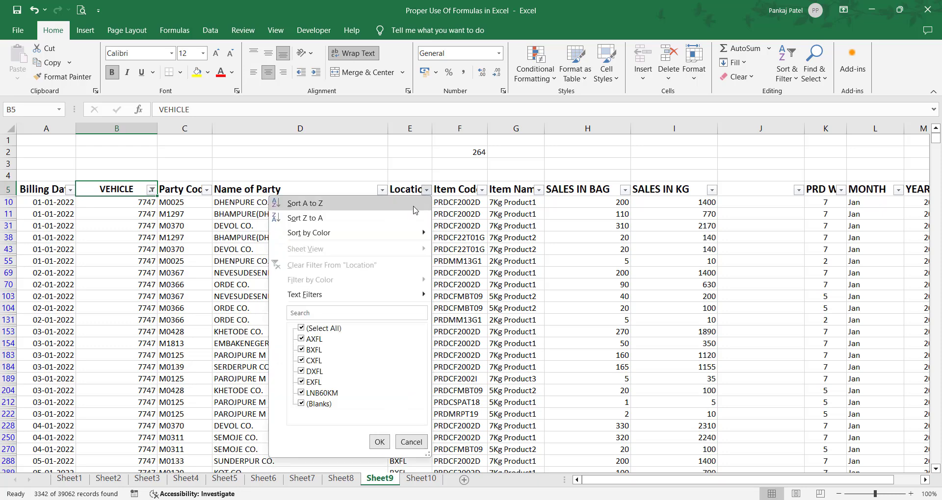
click(301, 328)
click(301, 338)
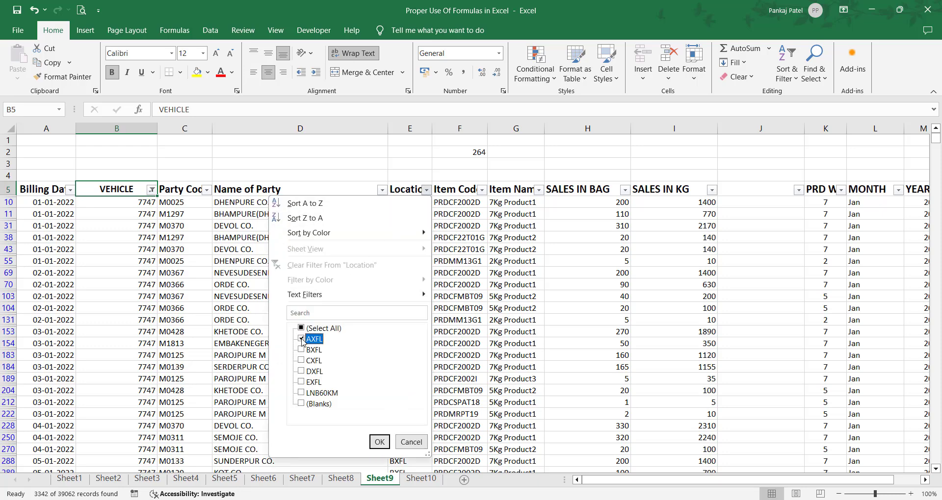
click(378, 442)
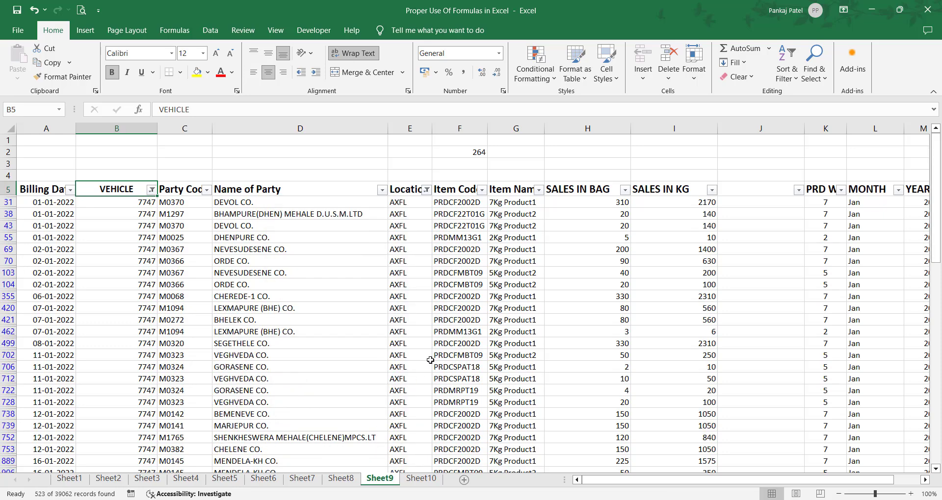
Filter the Item Name column to show only 7Kg Product1
click(538, 190)
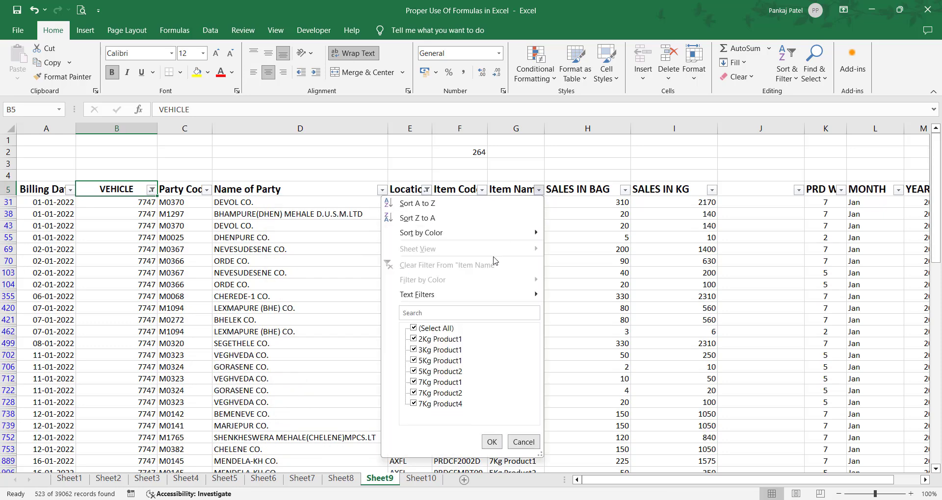
click(441, 330)
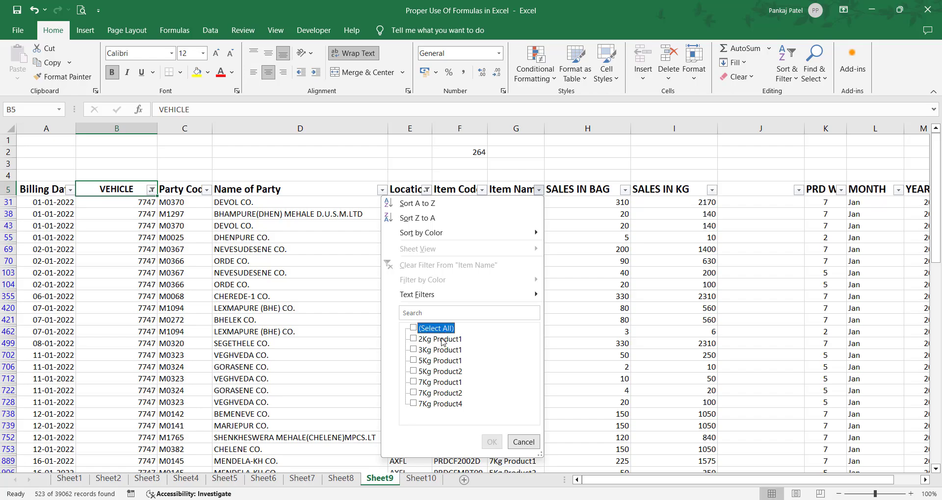
click(413, 382)
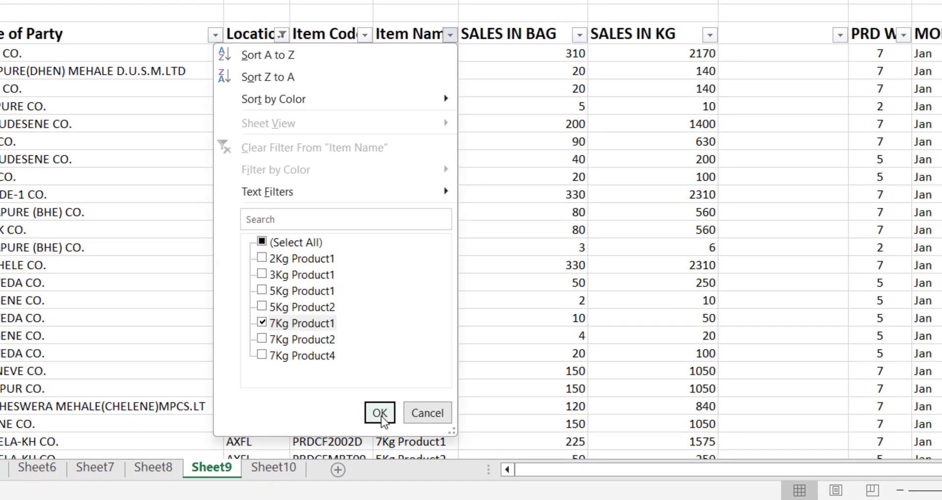
click(380, 413)
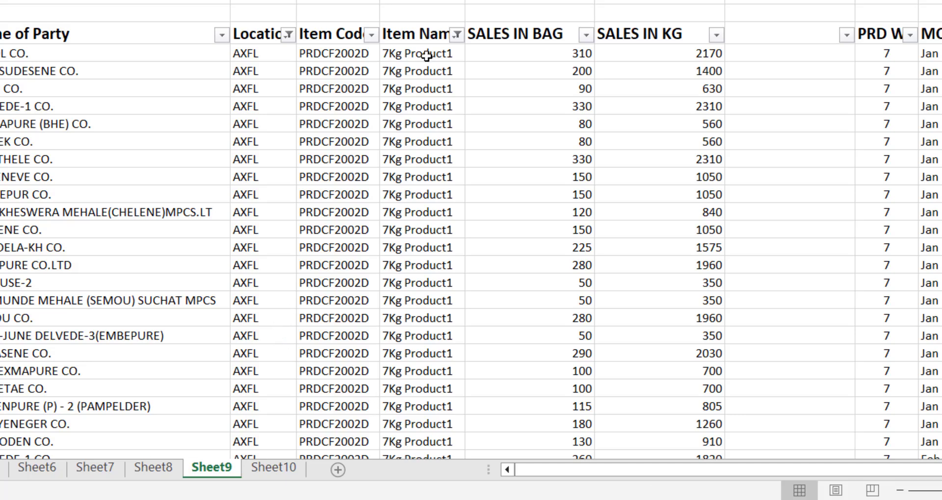
Select the filtered Item Name cells and check the status bar Count of 264 matches F2
mouse_move(428, 53)
mouse_down()
mouse_move(417, 441)
mouse_move(433, 462)
mouse_move(435, 435)
mouse_up()
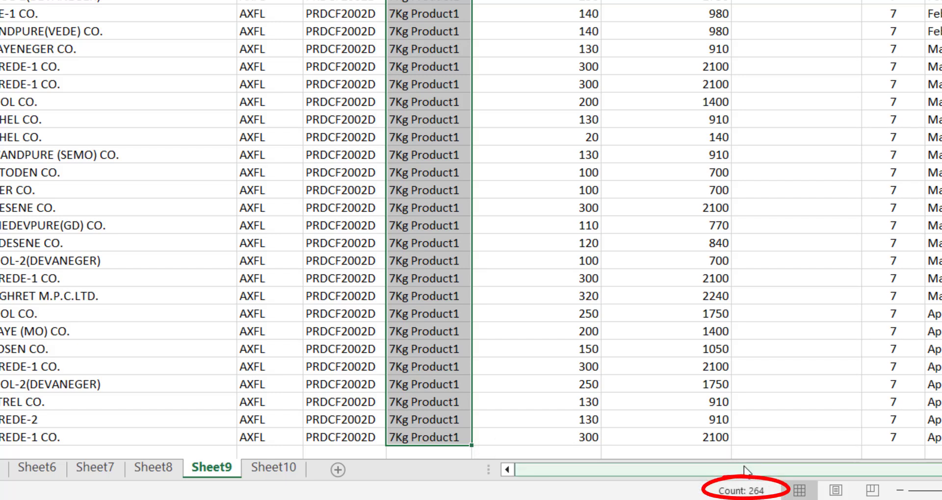
scroll(554, 373, up, 4)
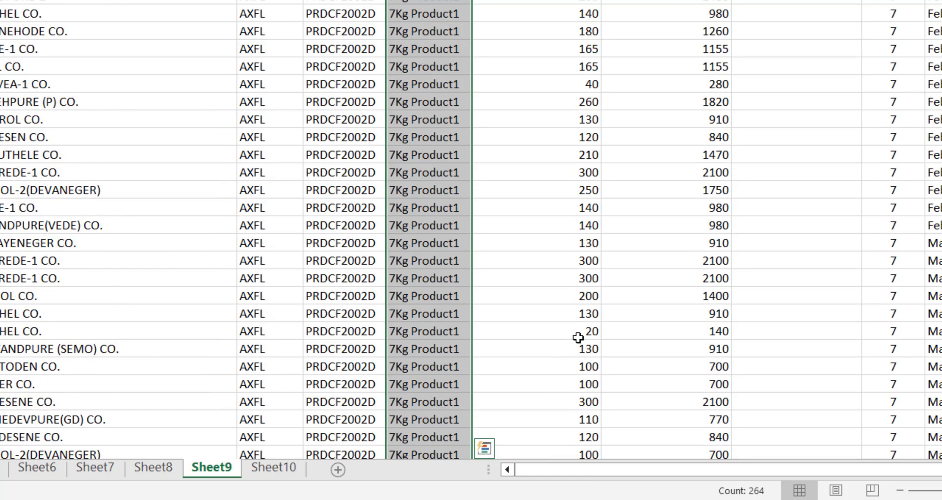
scroll(578, 336, up, 3)
scroll(566, 307, up, 3)
scroll(540, 273, up, 2)
scroll(540, 274, up, 3)
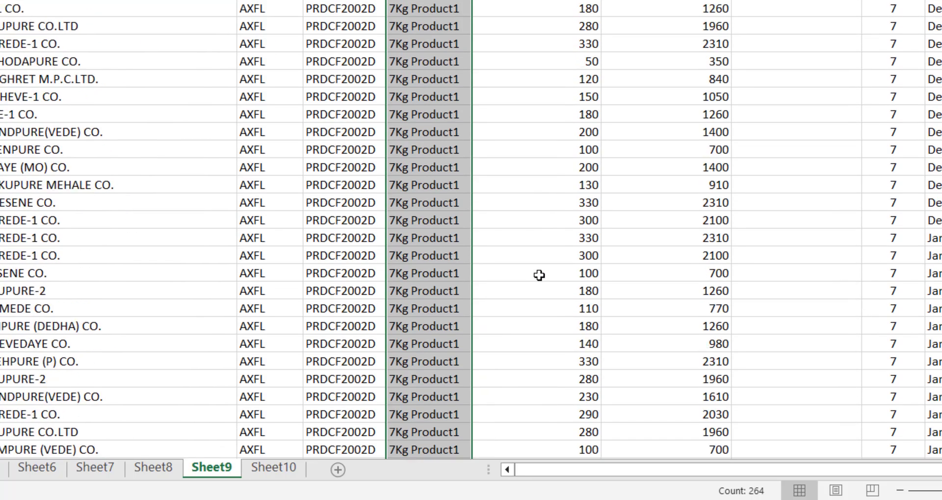
scroll(539, 273, up, 4)
scroll(533, 273, up, 4)
scroll(527, 276, up, 3)
scroll(524, 279, up, 3)
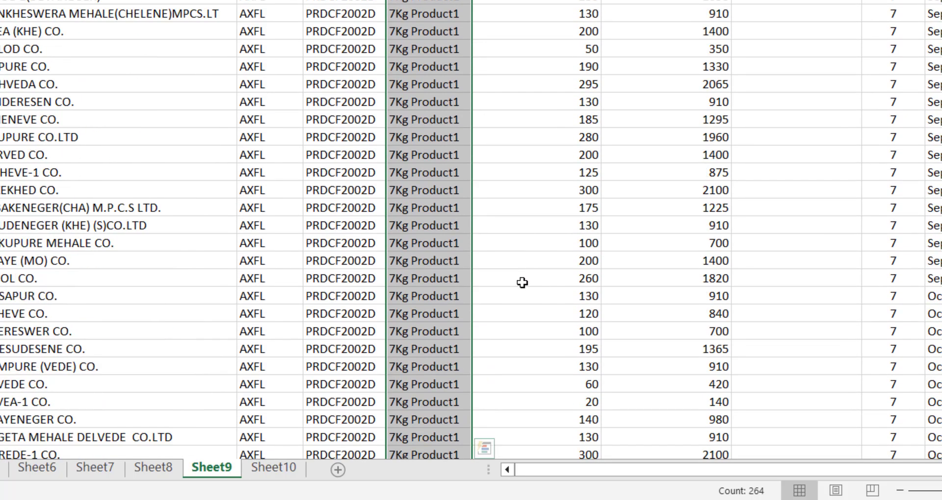
scroll(522, 285, up, 3)
scroll(523, 291, up, 3)
scroll(521, 296, up, 2)
scroll(521, 302, up, 3)
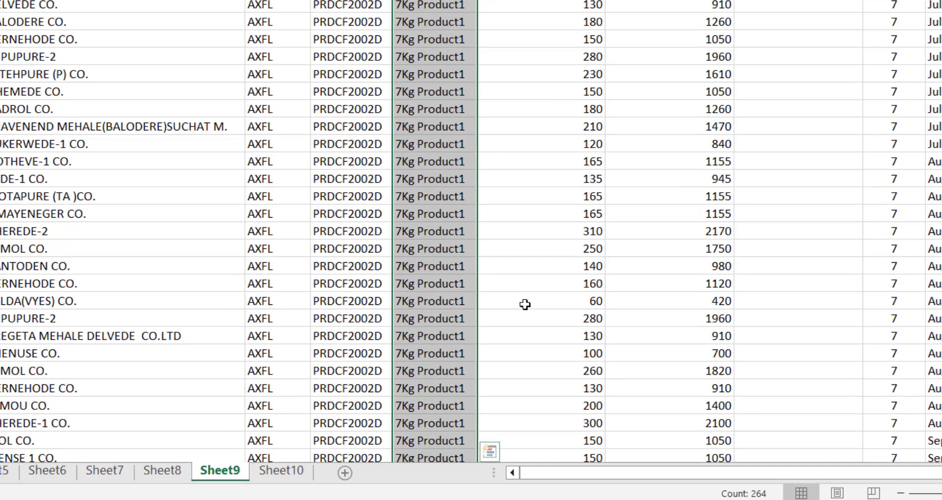
scroll(584, 358, up, 3)
scroll(600, 372, up, 3)
scroll(600, 369, up, 2)
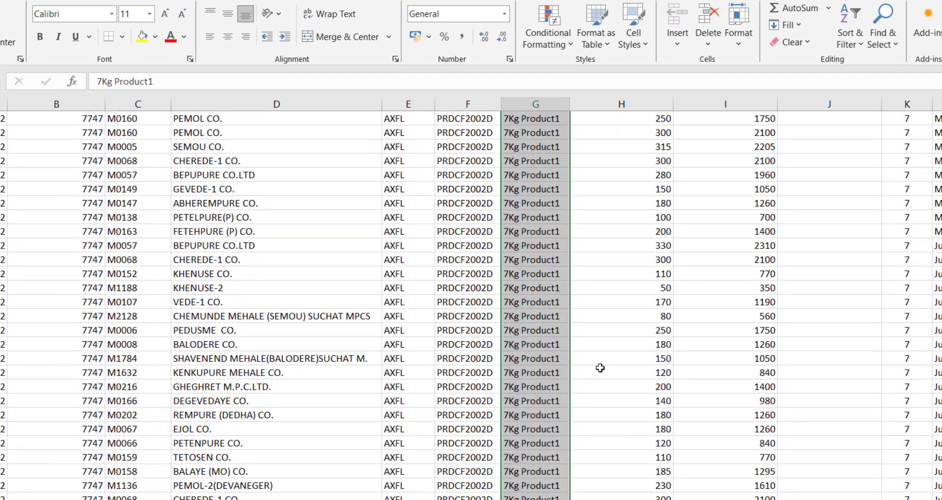
scroll(604, 362, up, 3)
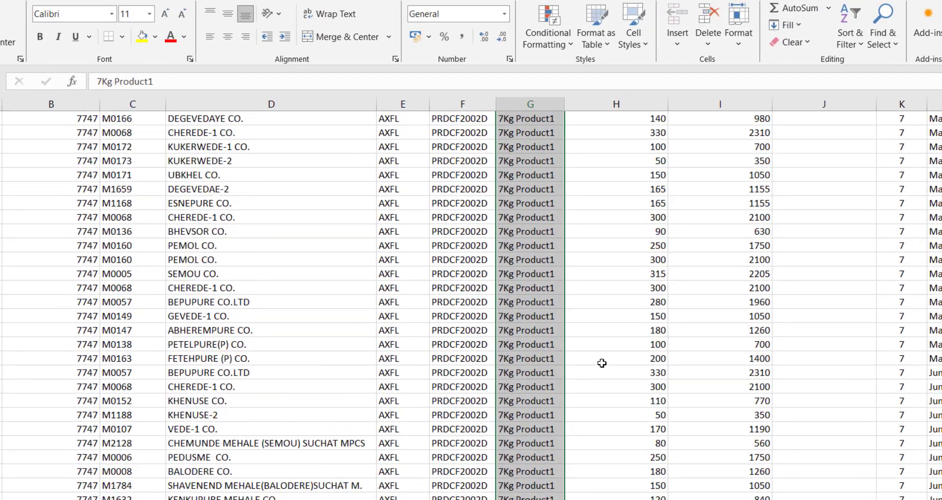
scroll(612, 362, up, 3)
scroll(613, 362, up, 1)
scroll(612, 362, up, 5)
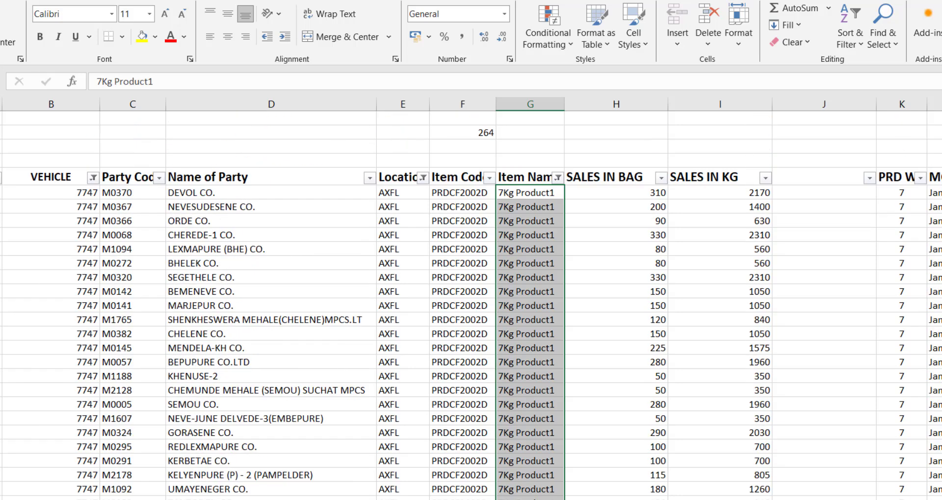
mouse_move(485, 121)
mouse_down()
mouse_move(442, 137)
mouse_move(541, 141)
mouse_up()
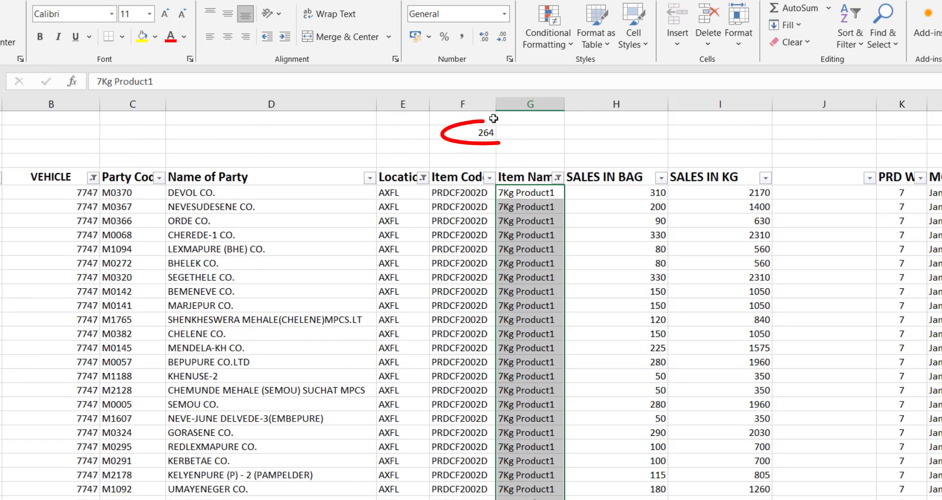
click(540, 142)
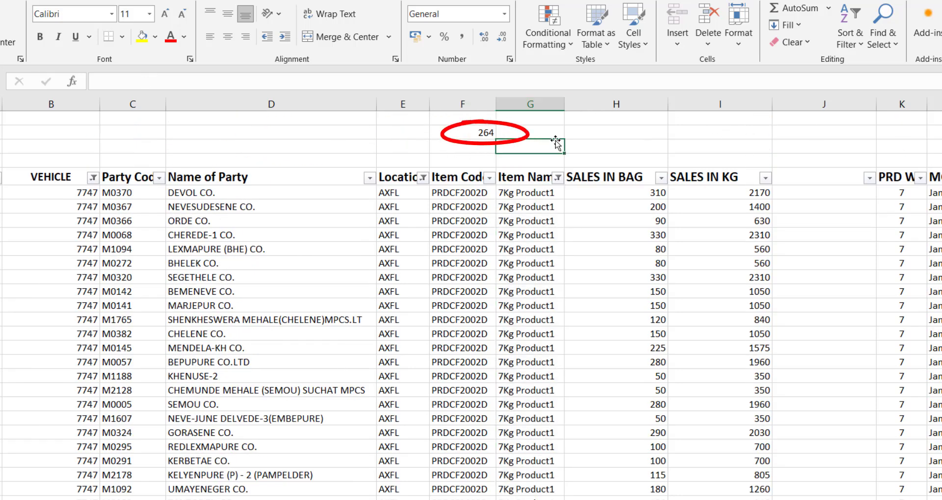